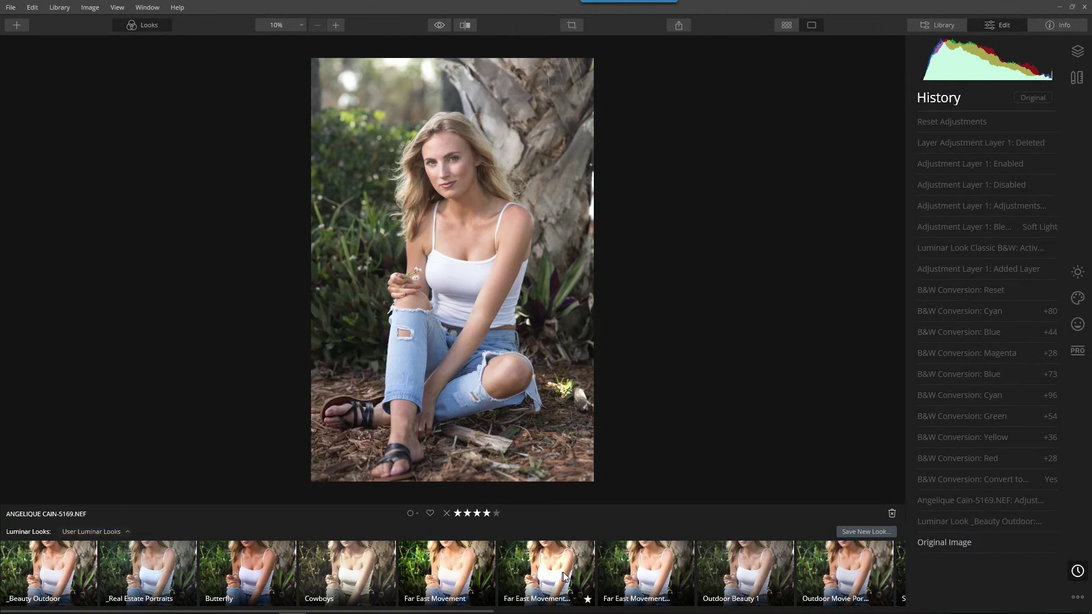
Step: Apply the Outdoor Movie Por... look from the User Luminar Looks collection to the photo
{"action": "scroll", "coordinate": [657, 571], "scroll_direction": "down", "scroll_amount": 3}
{"action": "scroll", "coordinate": [656, 571], "scroll_direction": "down", "scroll_amount": 5}
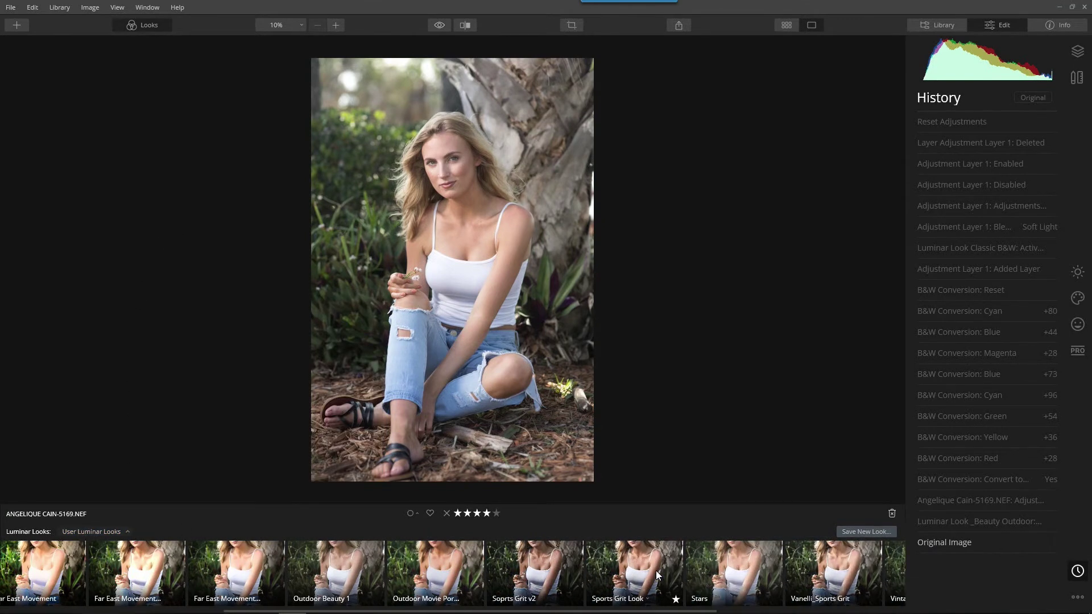
{"action": "scroll", "coordinate": [656, 571], "scroll_direction": "down", "scroll_amount": 2}
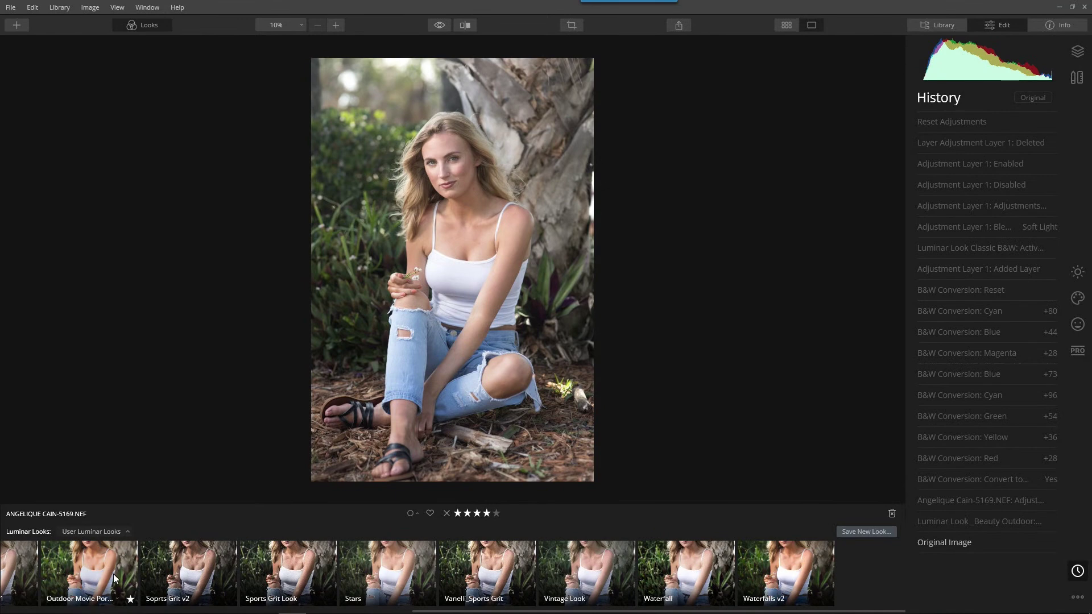
{"action": "left_click", "coordinate": [90, 555]}
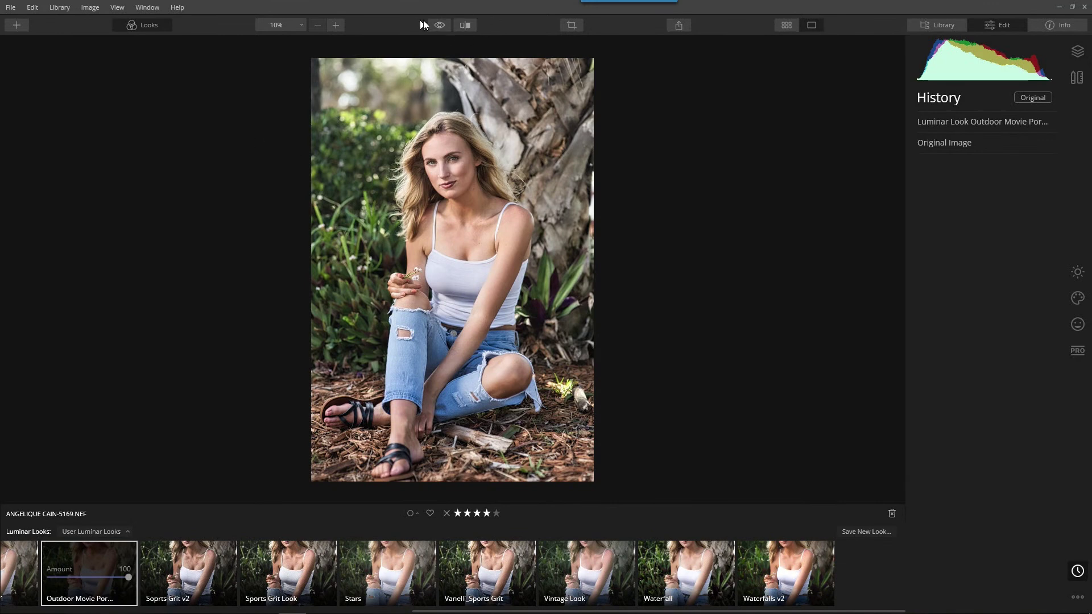
Step: Compare the photo with its unedited version and inspect the woman's face up close before returning to the full view
{"action": "left_click", "coordinate": [438, 25]}
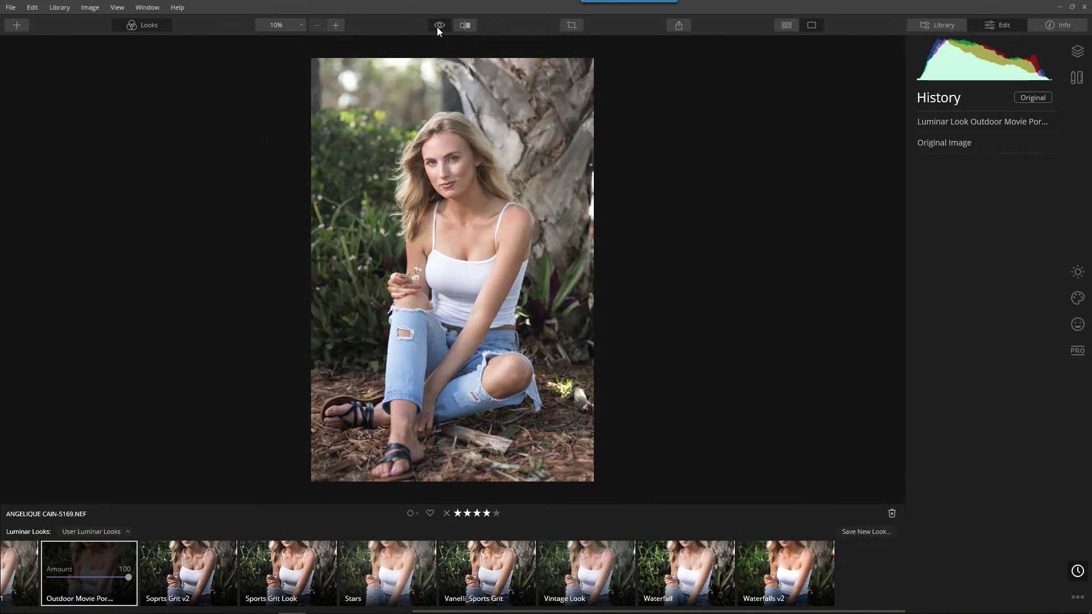
{"action": "left_click", "coordinate": [437, 27]}
{"action": "scroll", "coordinate": [452, 141], "scroll_direction": "up", "scroll_amount": 3}
{"action": "scroll", "coordinate": [451, 140], "scroll_direction": "up", "scroll_amount": 1}
{"action": "left_click_drag", "start_coordinate": [452, 141], "coordinate": [476, 371]}
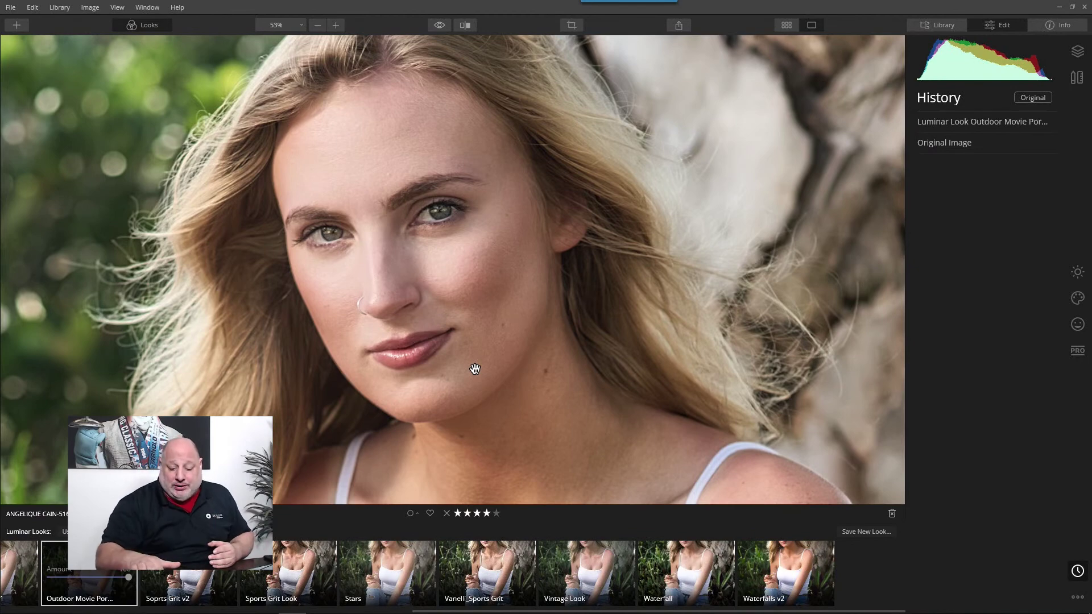
{"action": "left_click", "coordinate": [502, 261]}
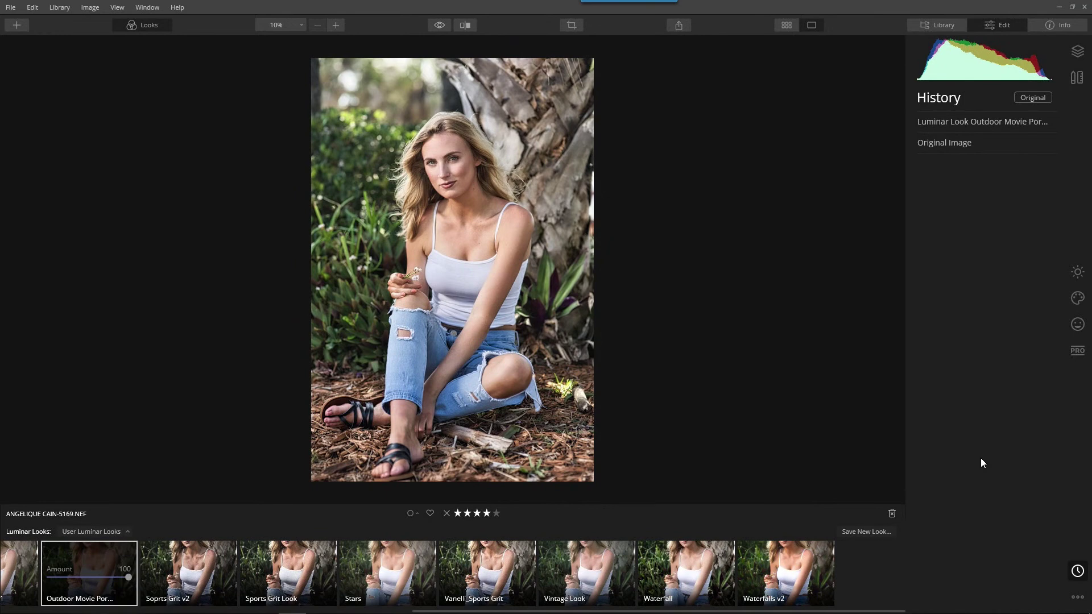
Step: Revert the photo to the original image in the edit history and return to the Essentials tools
{"action": "left_click", "coordinate": [933, 152]}
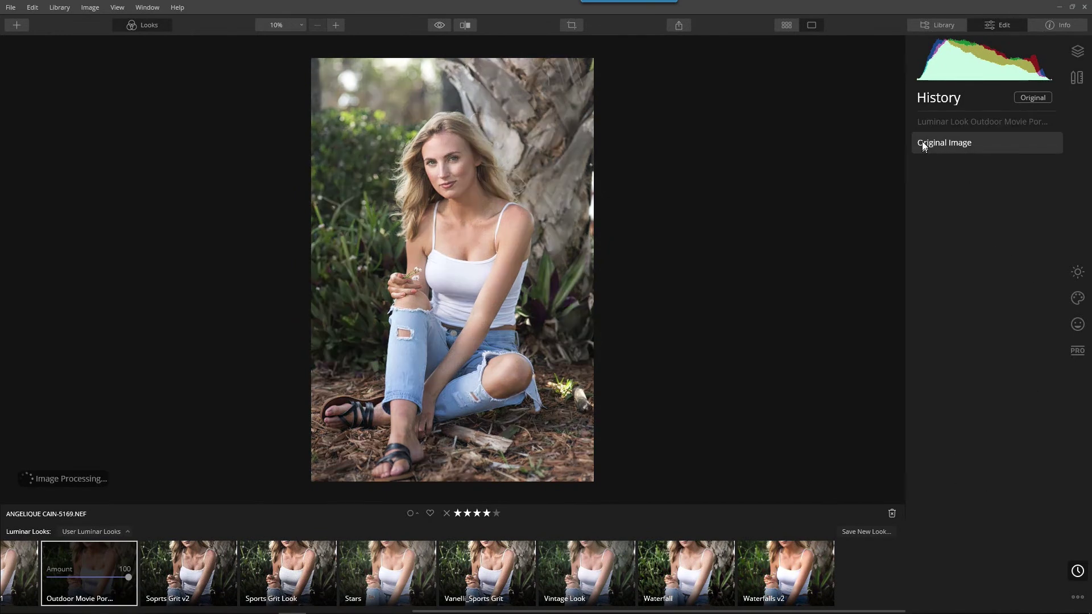
{"action": "left_click", "coordinate": [1077, 271]}
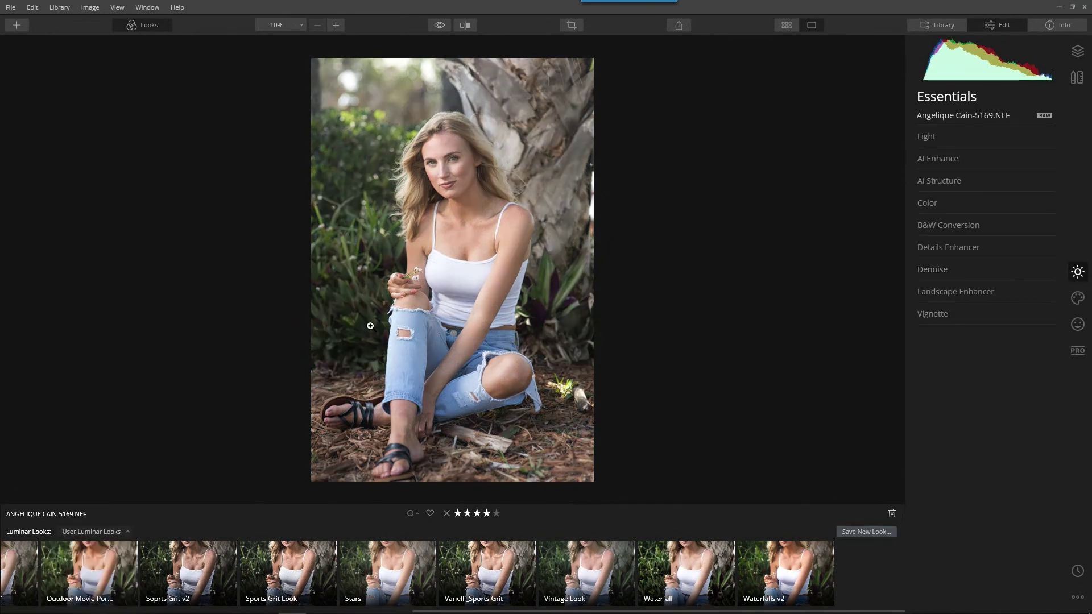
Step: Switch the displayed looks from the user collection to the Essentials collection
{"action": "scroll", "coordinate": [183, 554], "scroll_direction": "up", "scroll_amount": 2}
{"action": "scroll", "coordinate": [183, 555], "scroll_direction": "up", "scroll_amount": 4}
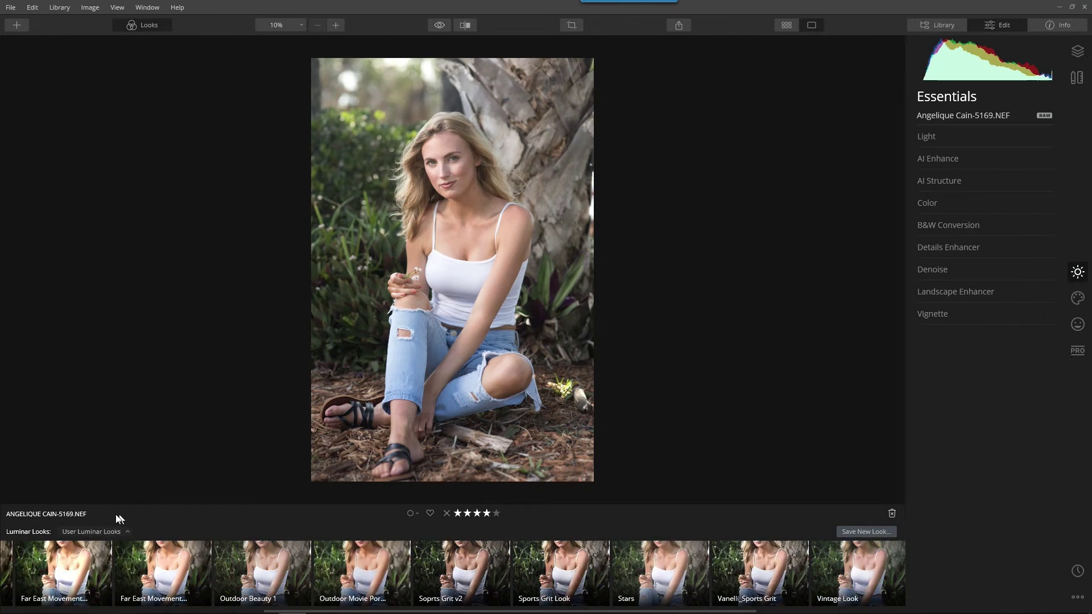
{"action": "left_click", "coordinate": [97, 533]}
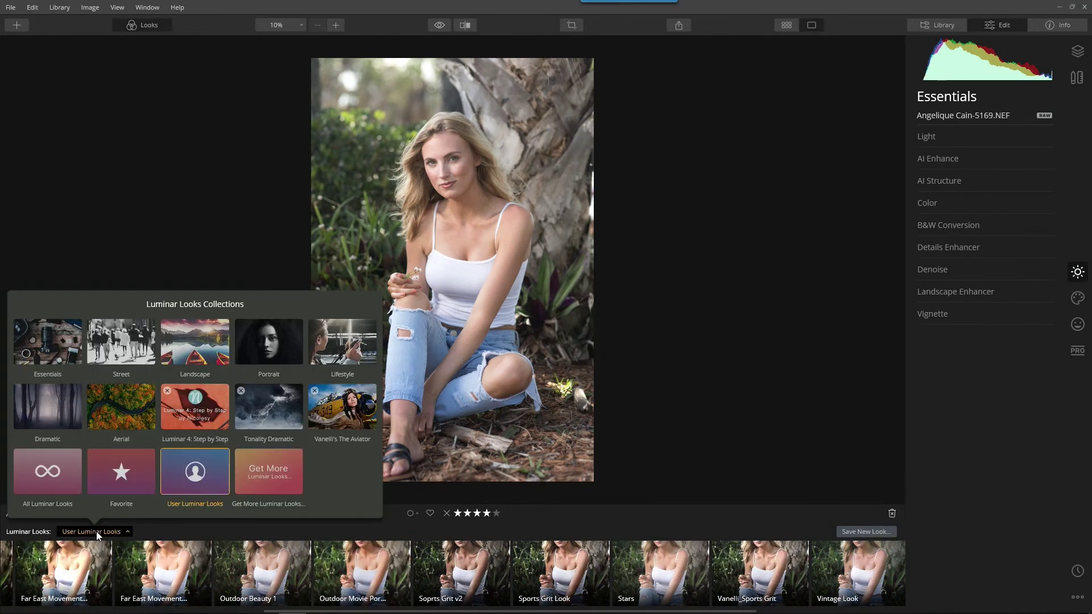
{"action": "left_click", "coordinate": [53, 343]}
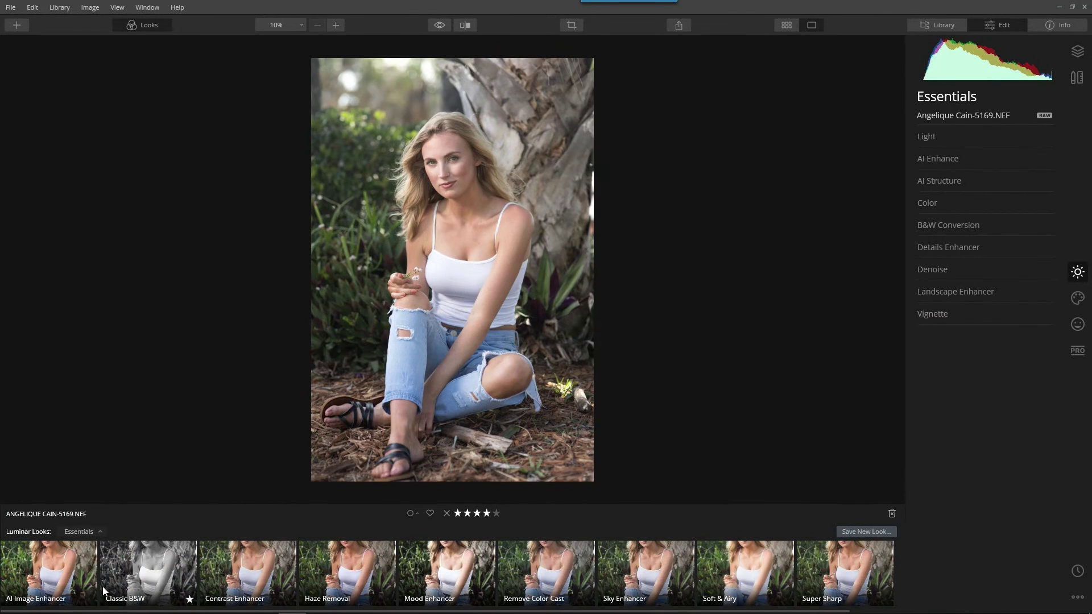
Step: Apply the AI Image Enhancer look and check the Creative and Essentials tools for filters it uses
{"action": "left_click", "coordinate": [49, 544]}
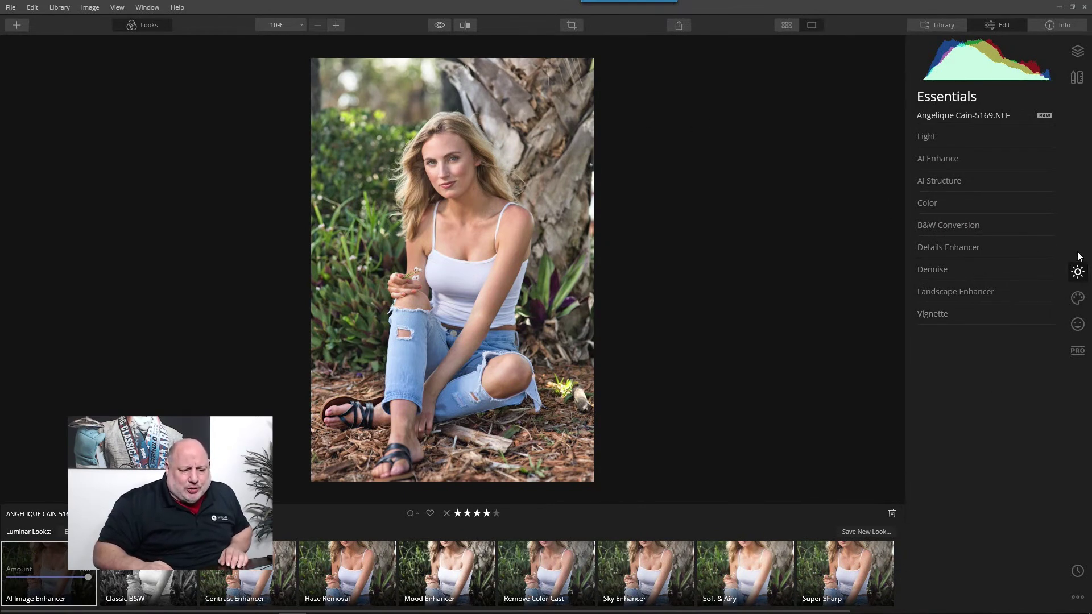
{"action": "left_click", "coordinate": [1078, 298]}
{"action": "left_click", "coordinate": [1083, 275]}
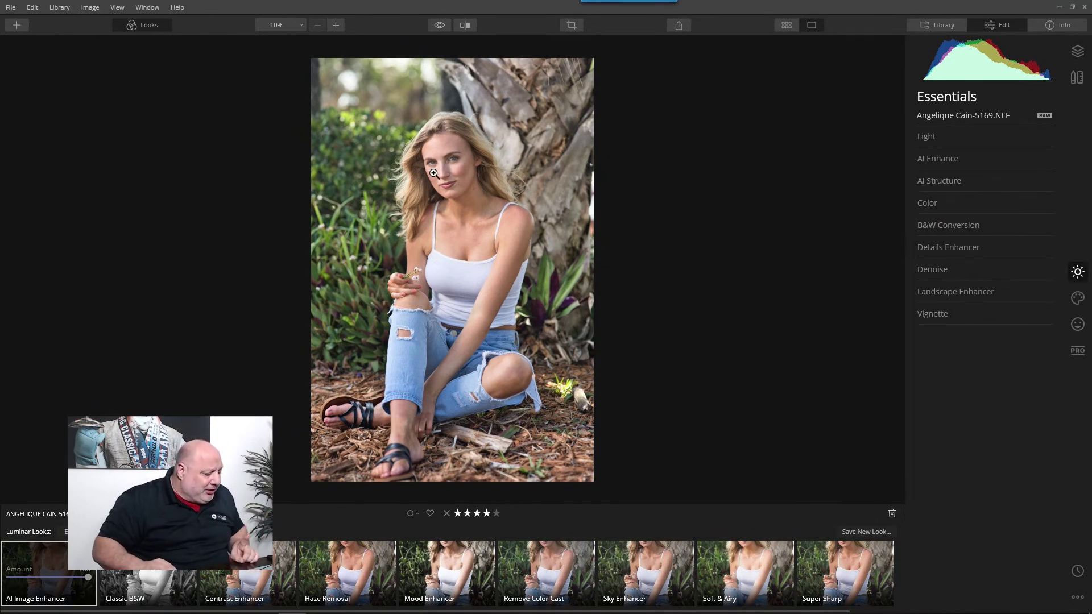
Step: Replace the look with Mood Enhancer and check the Creative and Essentials tools for its filters
{"action": "left_click", "coordinate": [461, 568]}
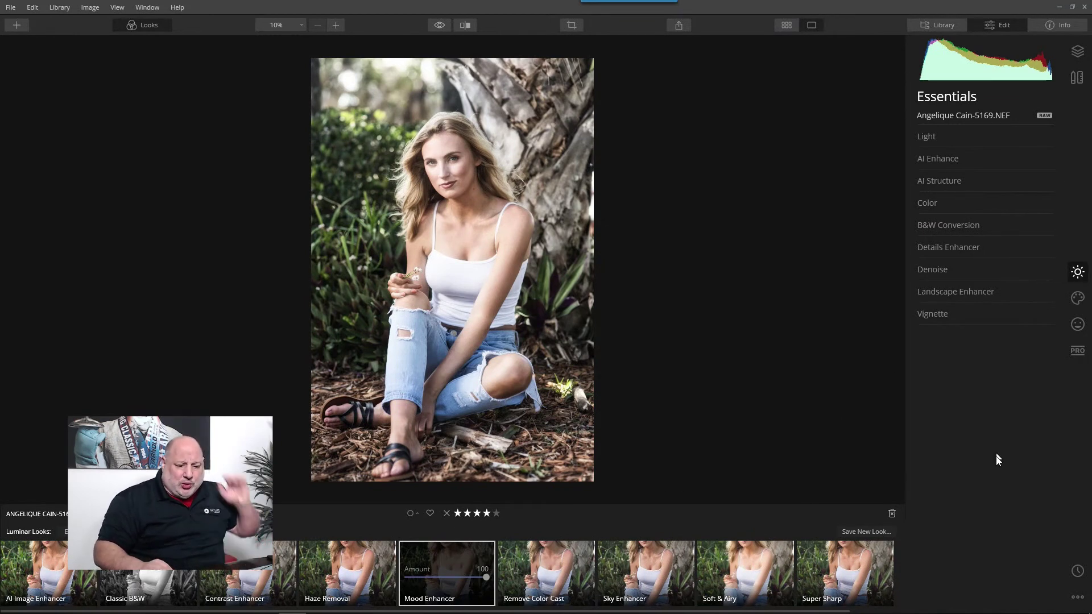
{"action": "left_click", "coordinate": [1076, 306]}
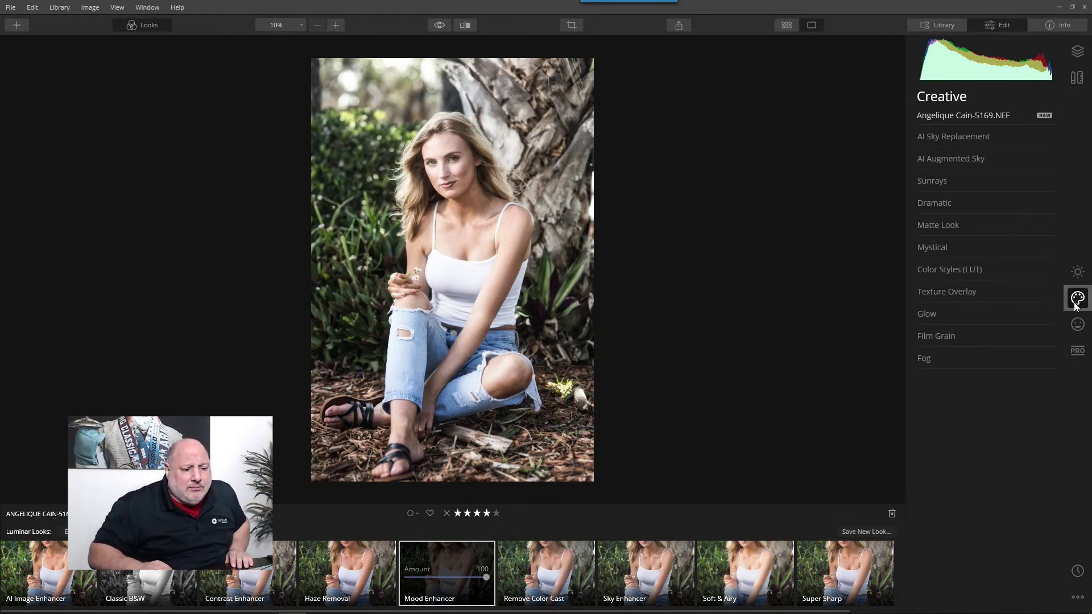
{"action": "left_click", "coordinate": [1079, 272]}
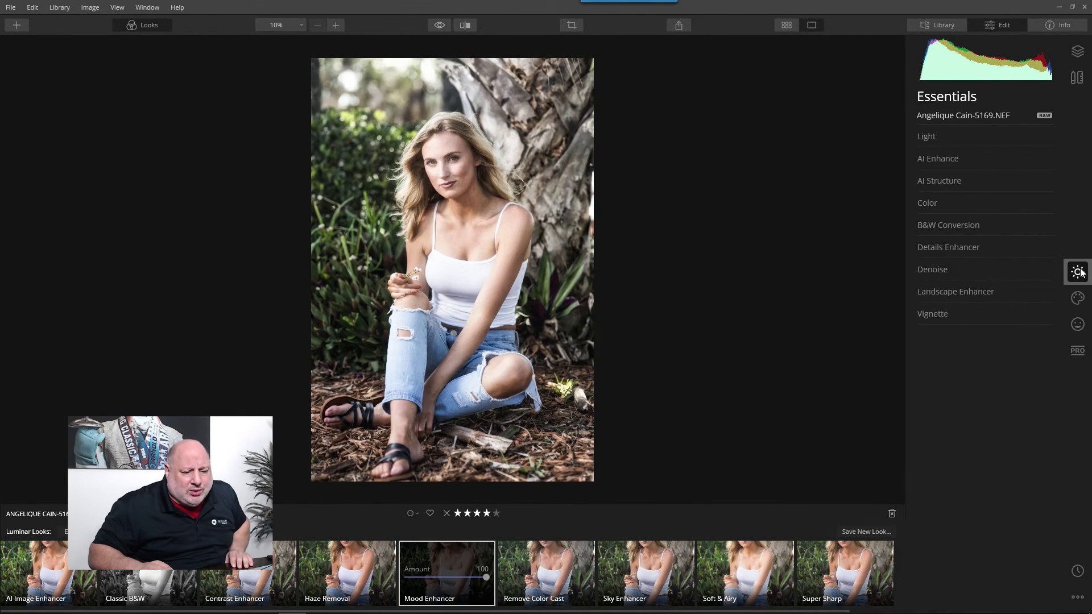
Step: Undo both applied looks by restoring the original image from the edit history, and go back to the Essentials tools
{"action": "left_click", "coordinate": [1078, 571]}
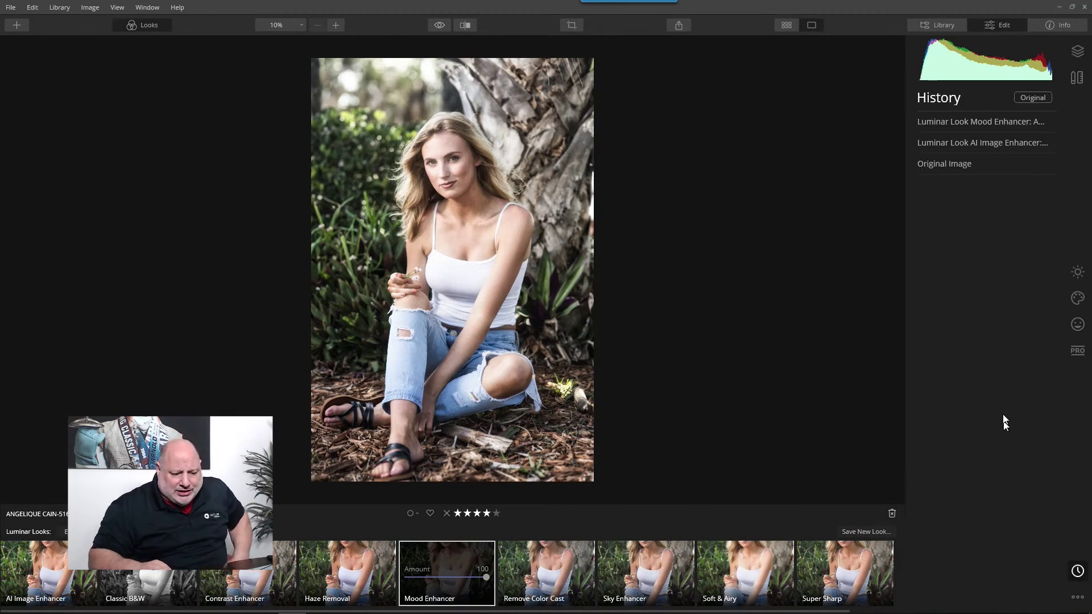
{"action": "left_click", "coordinate": [945, 165]}
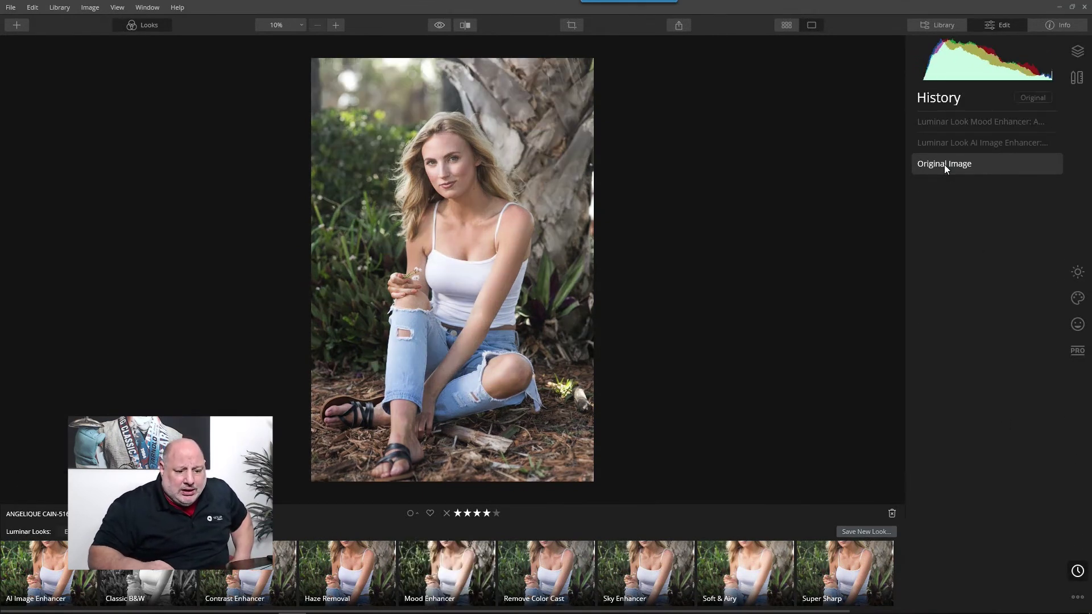
{"action": "left_click", "coordinate": [1085, 272]}
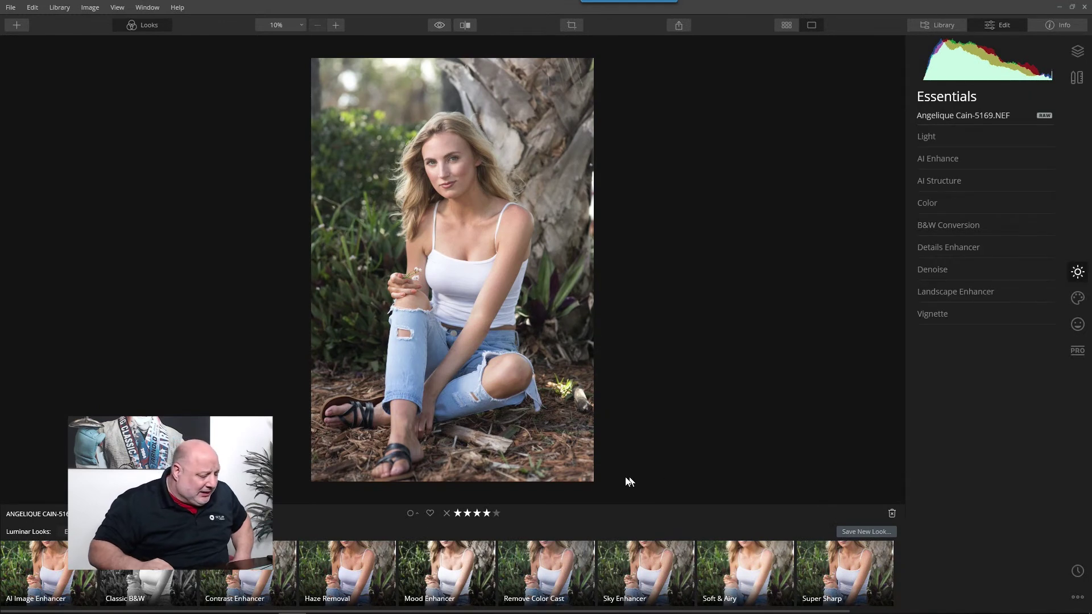
Step: Try the Mood Enhancer look again and replace it with the AI Image Enhancer look
{"action": "left_click", "coordinate": [431, 563]}
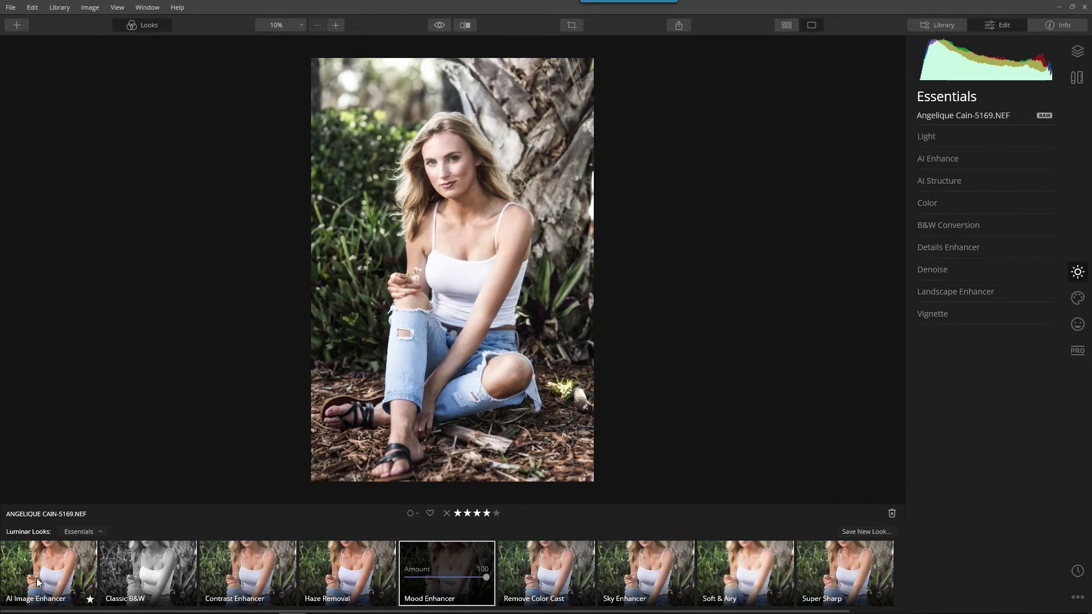
{"action": "left_click", "coordinate": [50, 571]}
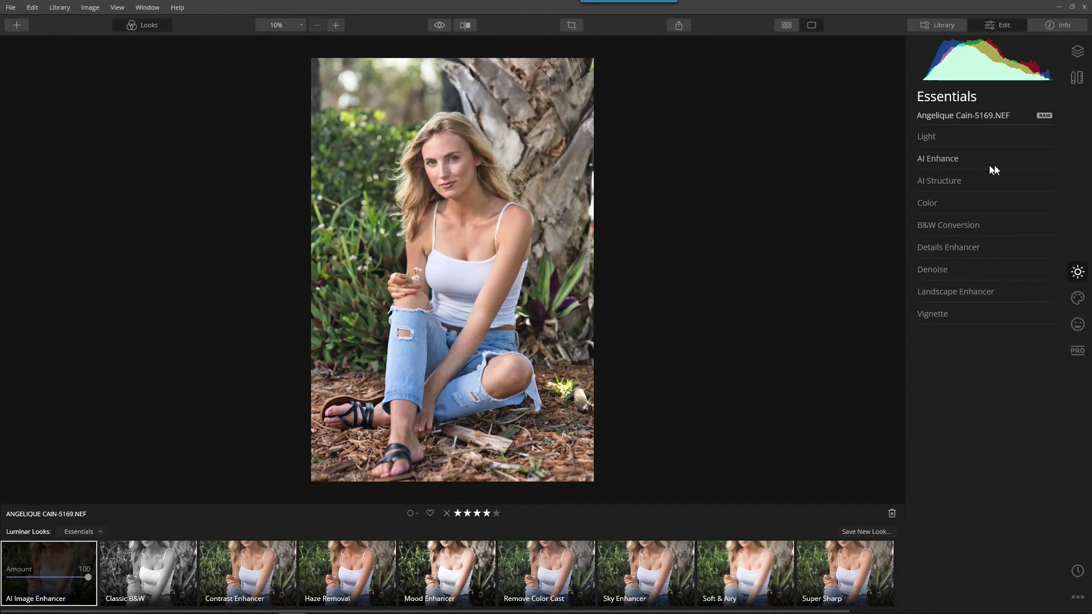
Step: Inspect the AI Enhance and AI Structure settings for adjustments made by the look
{"action": "left_click", "coordinate": [955, 159]}
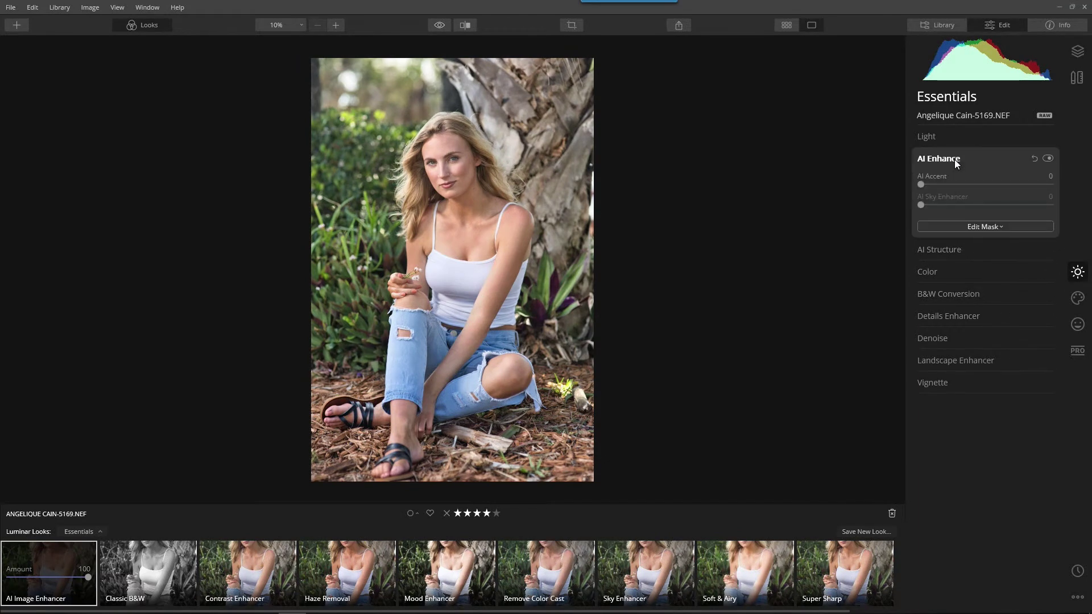
{"action": "left_click", "coordinate": [954, 159]}
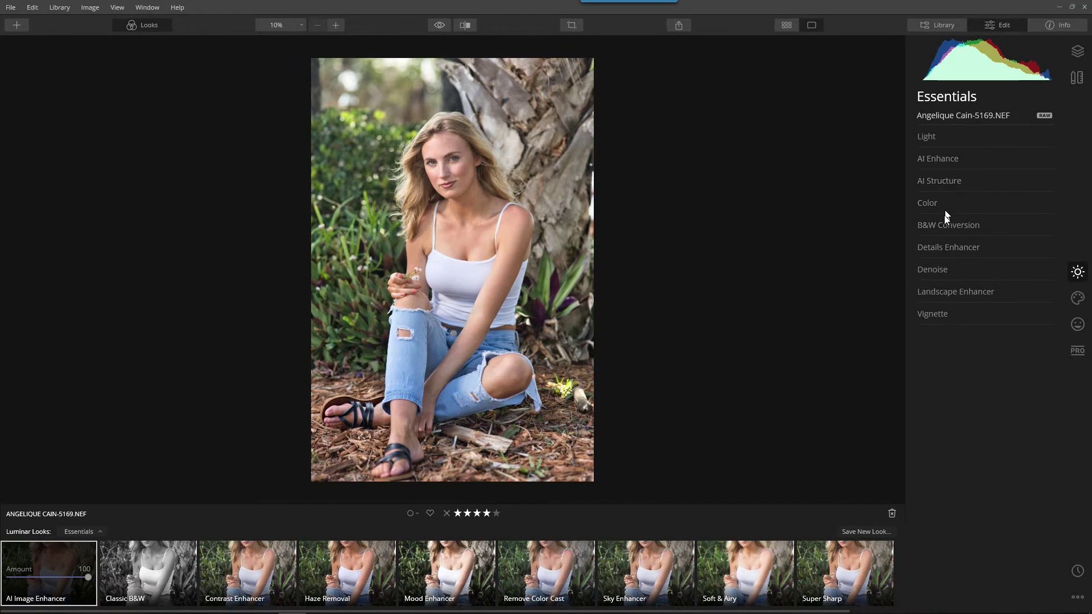
{"action": "left_click", "coordinate": [946, 186]}
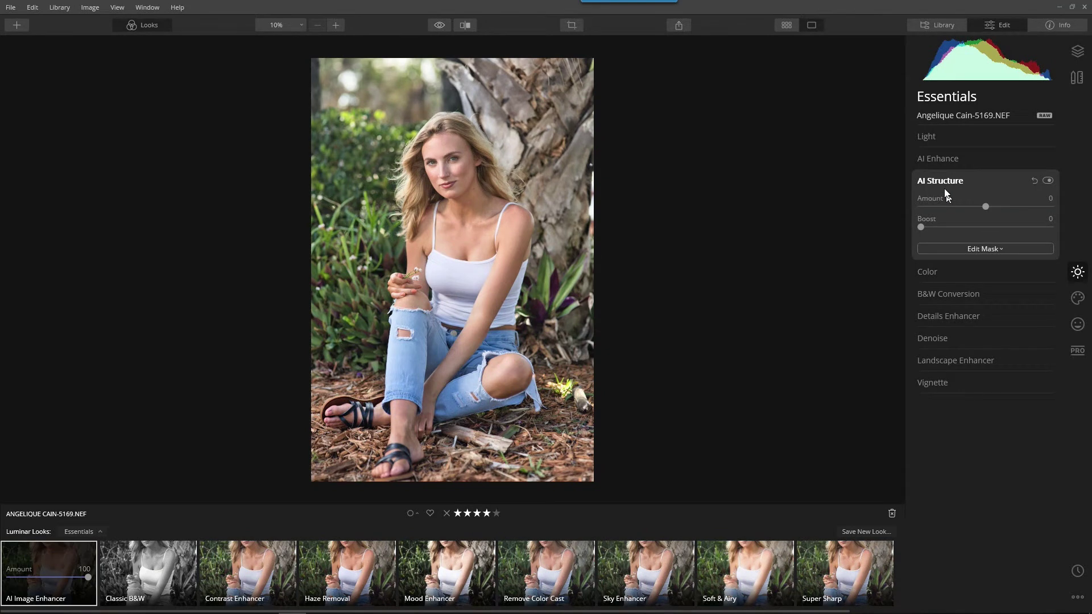
{"action": "left_click", "coordinate": [939, 181]}
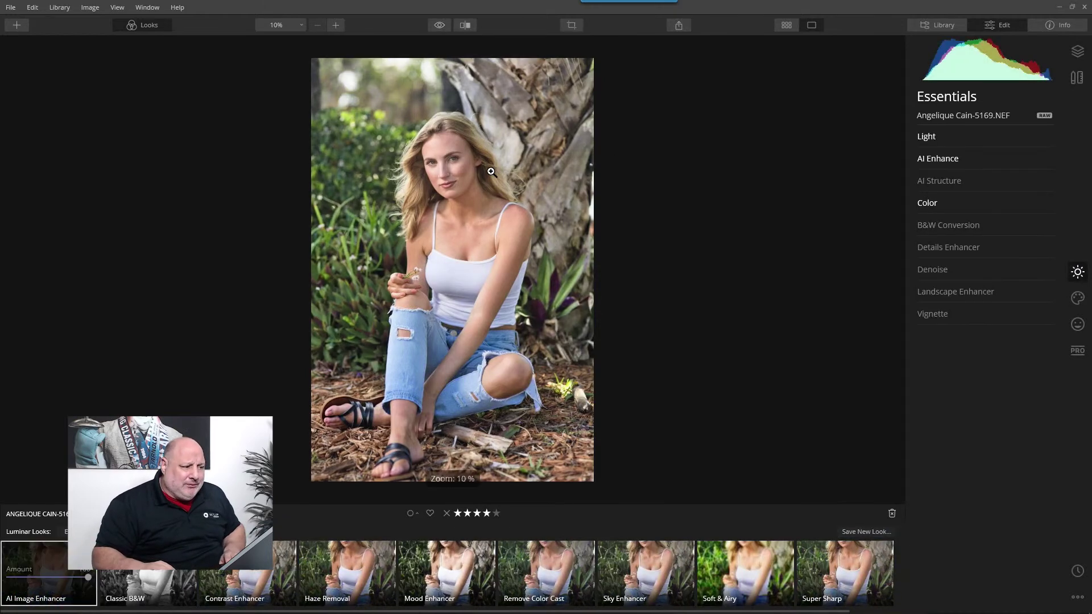
Step: Zoom in on the photo and review the Light, AI Enhance and Color settings used by the AI Image Enhancer look
{"action": "scroll", "coordinate": [491, 171], "scroll_direction": "up", "scroll_amount": 2}
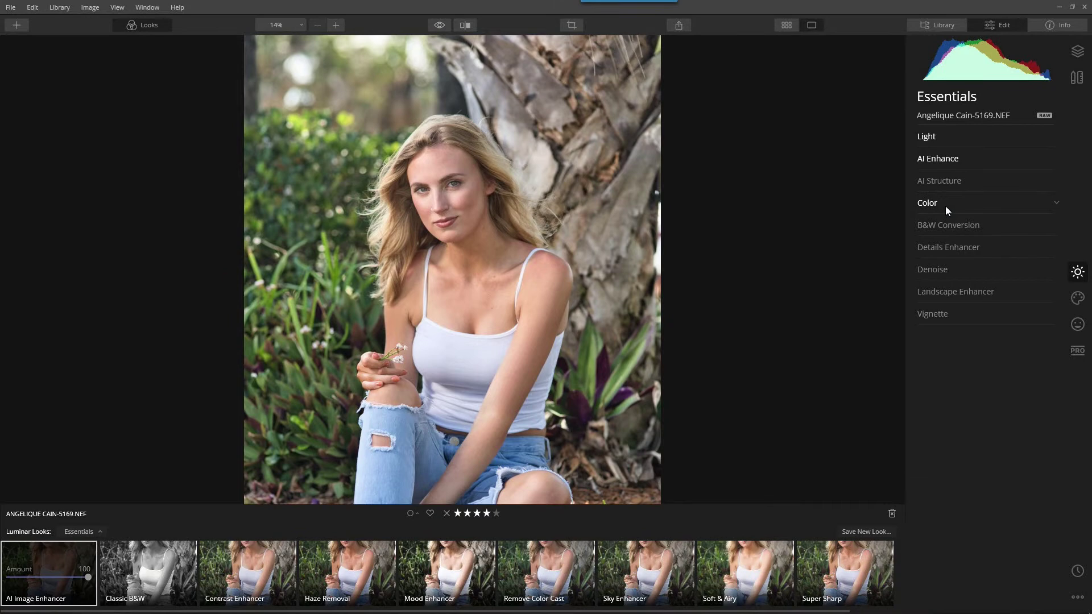
{"action": "left_click", "coordinate": [931, 139]}
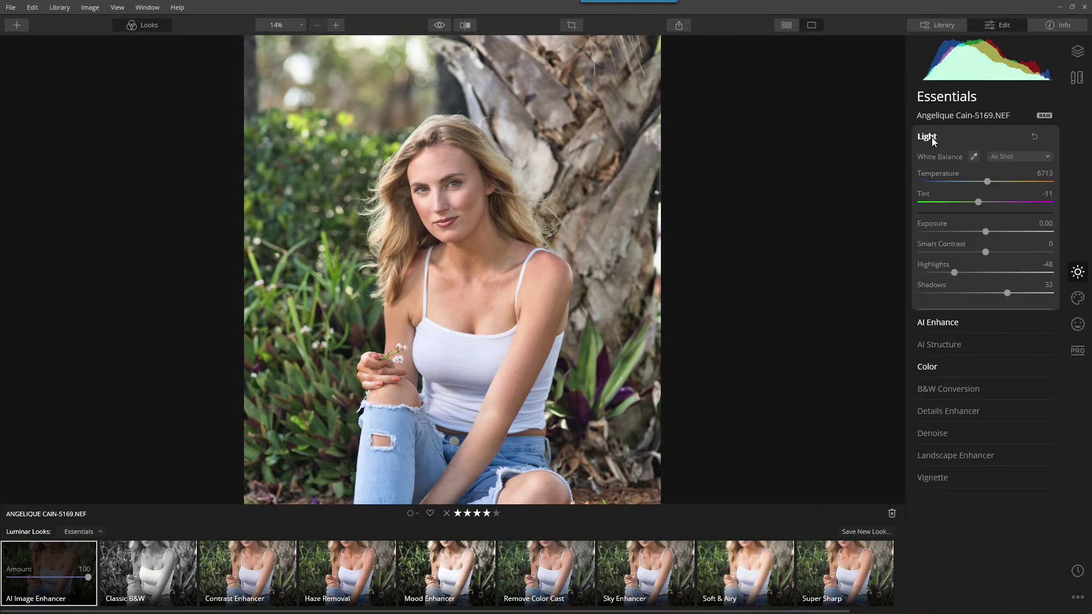
{"action": "left_click", "coordinate": [932, 138]}
{"action": "left_click", "coordinate": [940, 160]}
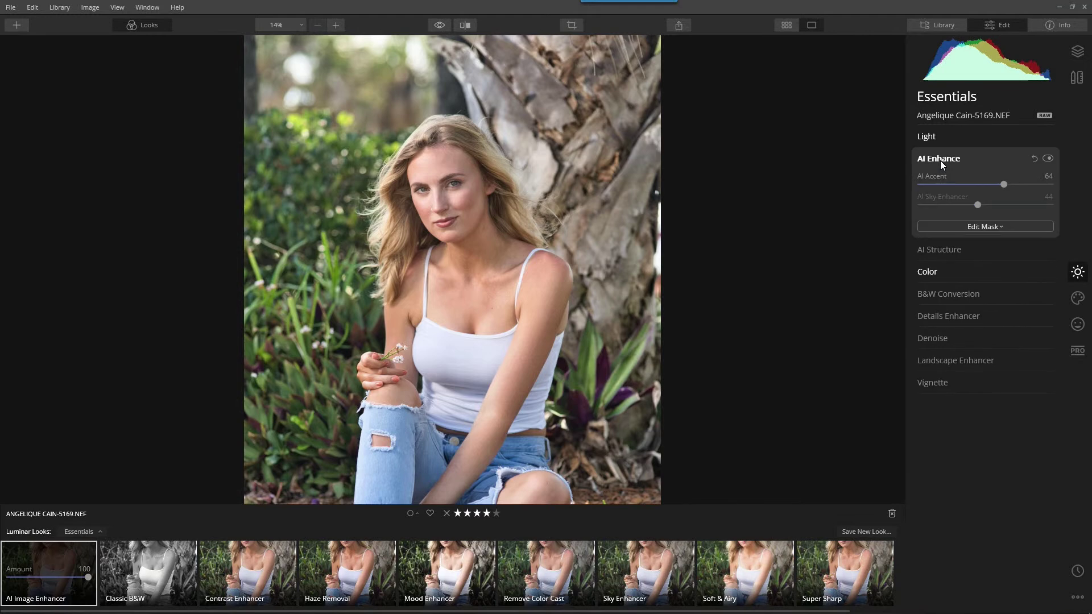
{"action": "left_click", "coordinate": [940, 161]}
{"action": "left_click", "coordinate": [936, 205]}
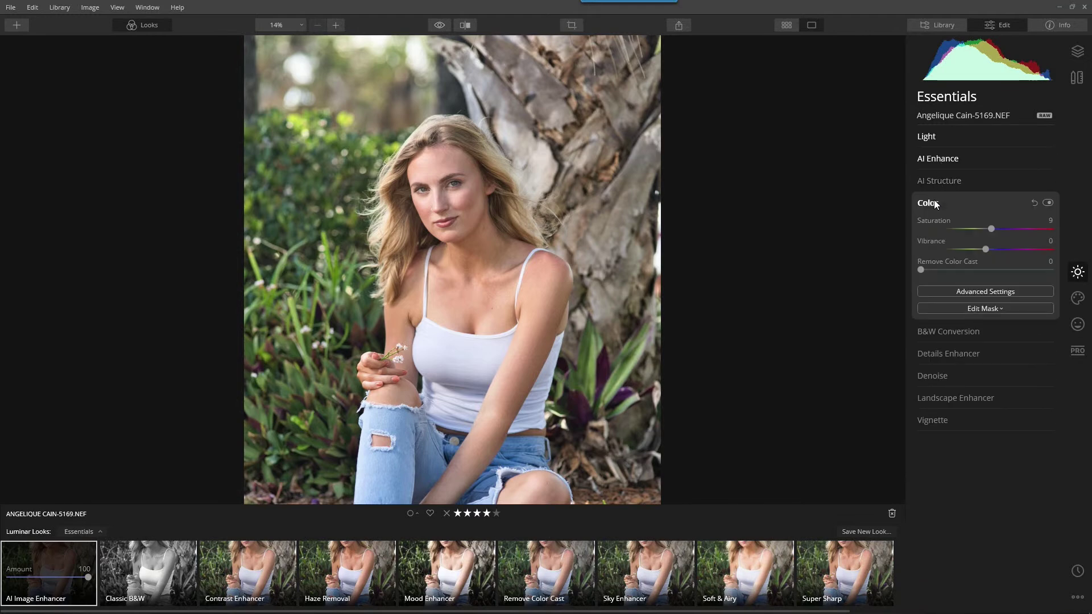
{"action": "left_click", "coordinate": [935, 205]}
Step: Apply the Mood Enhancer look in place of AI Image Enhancer and view its AI Structure settings
{"action": "left_click", "coordinate": [423, 568]}
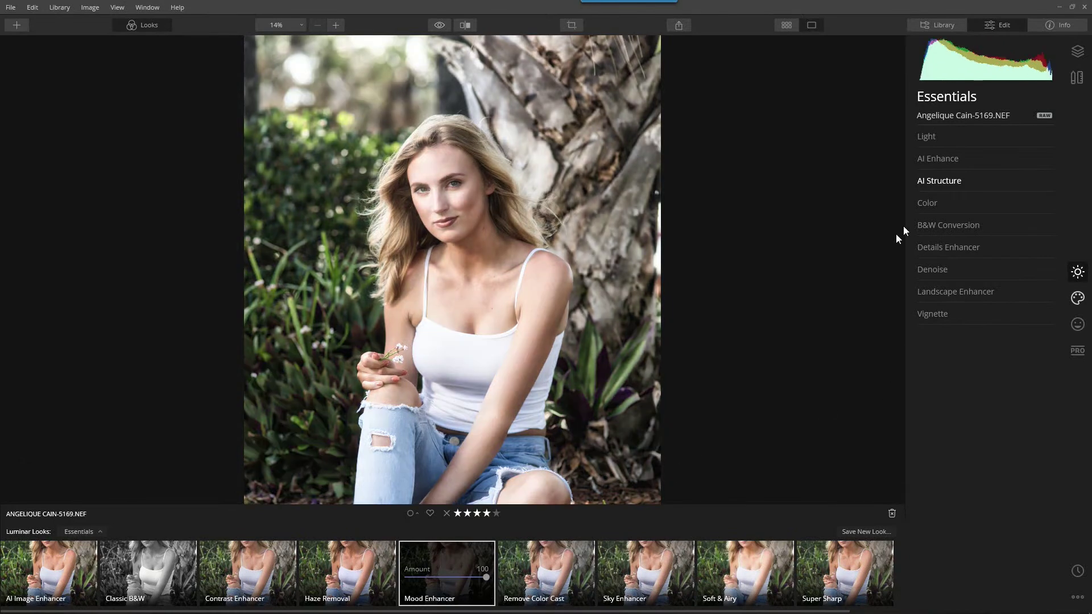
{"action": "left_click", "coordinate": [939, 181]}
{"action": "left_click", "coordinate": [967, 181]}
Step: Review the Dramatic and Mystical settings that the Mood Enhancer look uses among the Creative tools
{"action": "left_click", "coordinate": [1078, 298]}
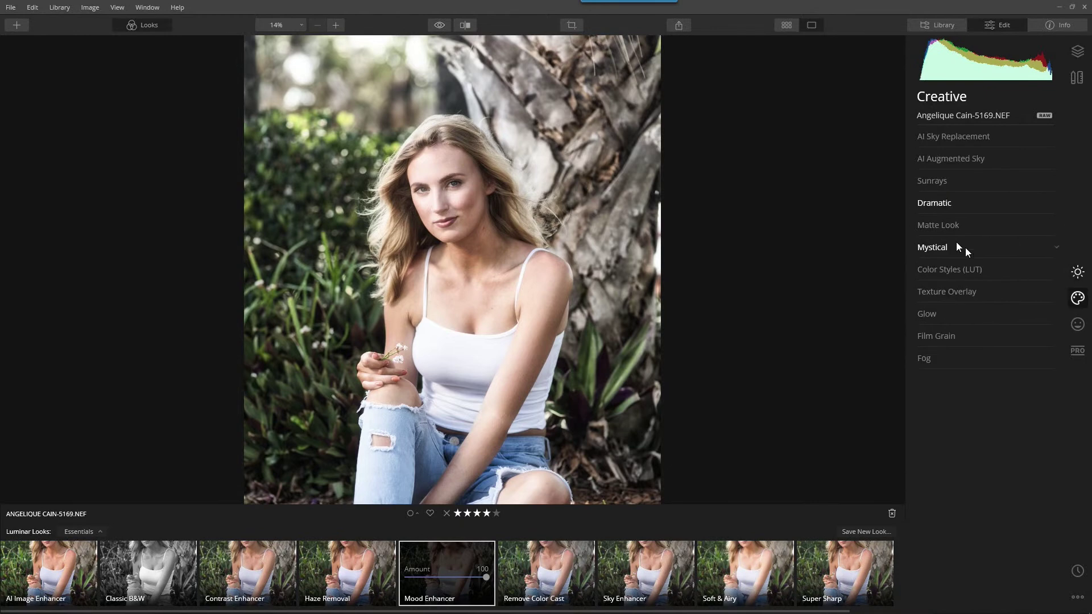
{"action": "left_click", "coordinate": [955, 204]}
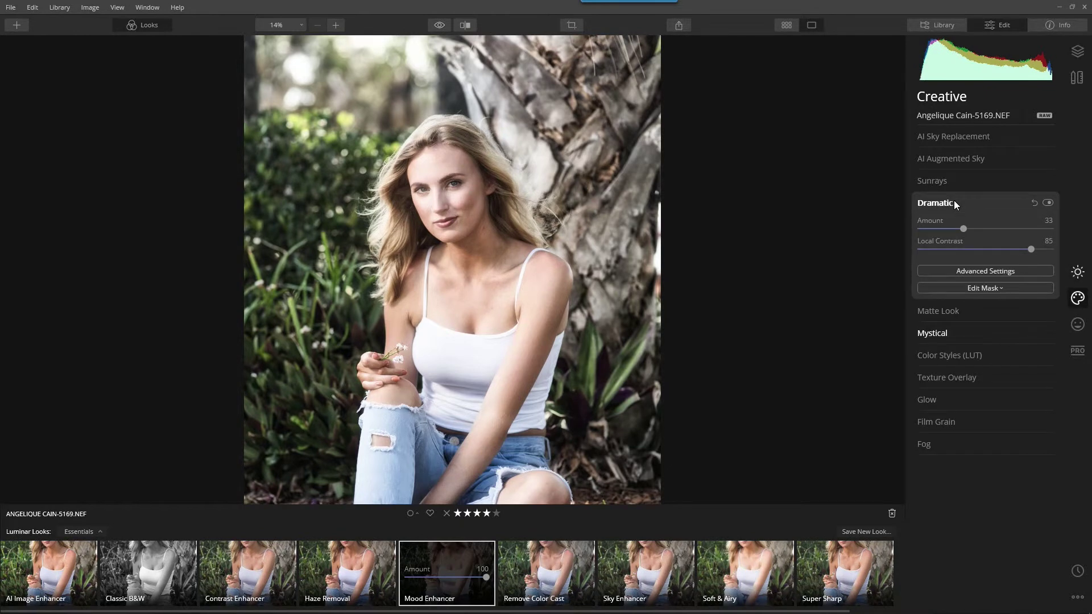
{"action": "left_click", "coordinate": [954, 202]}
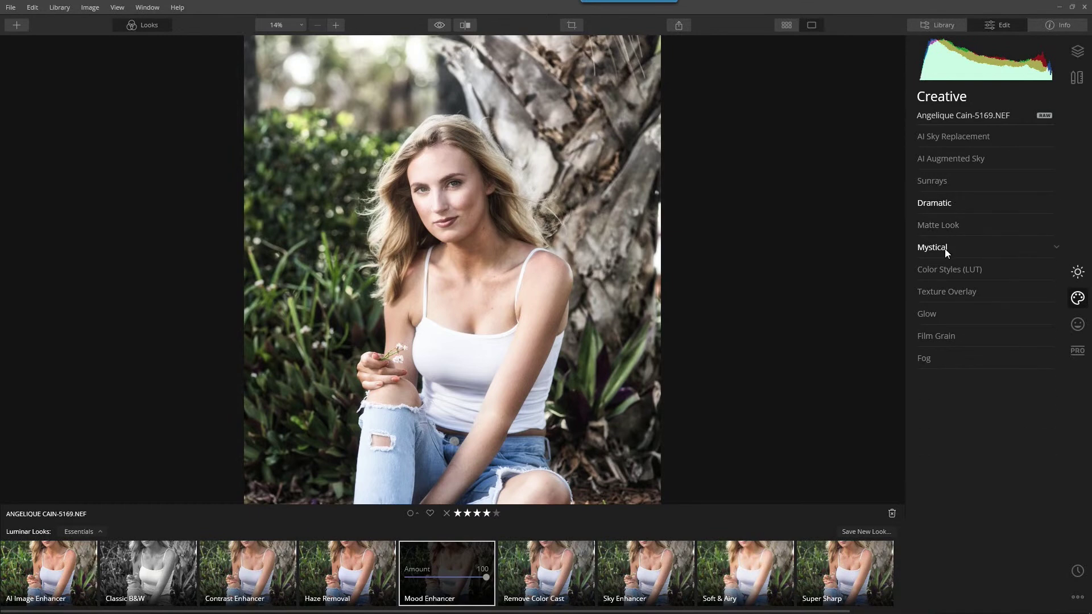
{"action": "left_click", "coordinate": [944, 248]}
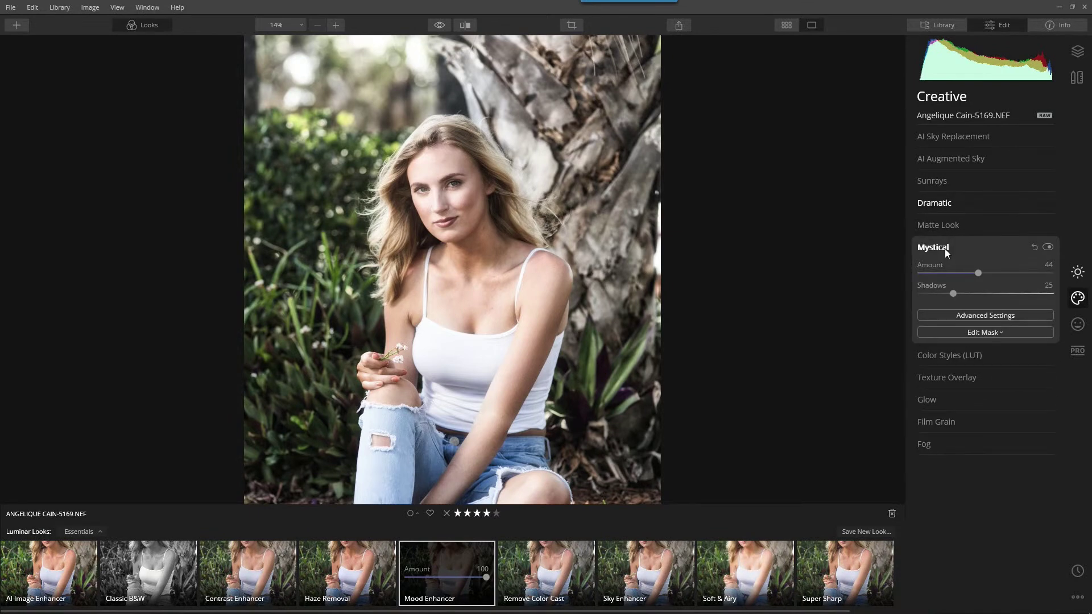
{"action": "mouse_move", "coordinate": [629, 6]}
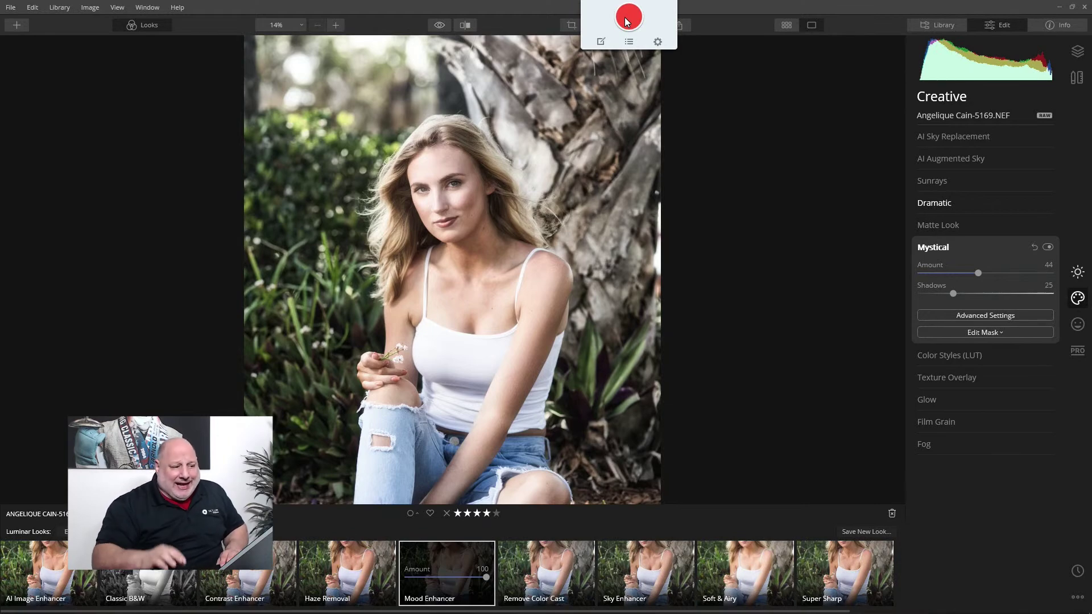
Step: Capture the expanded Mystical settings area with Snagit, check the Dramatic settings capture in Snagit Editor, and minimize the editor
{"action": "left_click", "coordinate": [628, 19]}
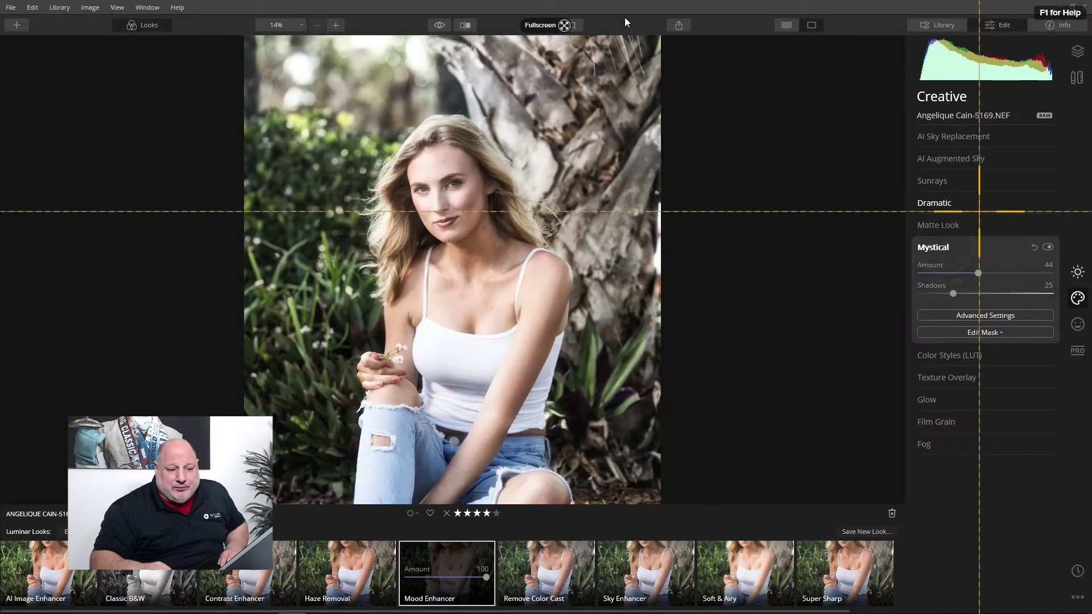
{"action": "left_click_drag", "start_coordinate": [908, 228], "coordinate": [1091, 414]}
{"action": "left_click", "coordinate": [783, 438]}
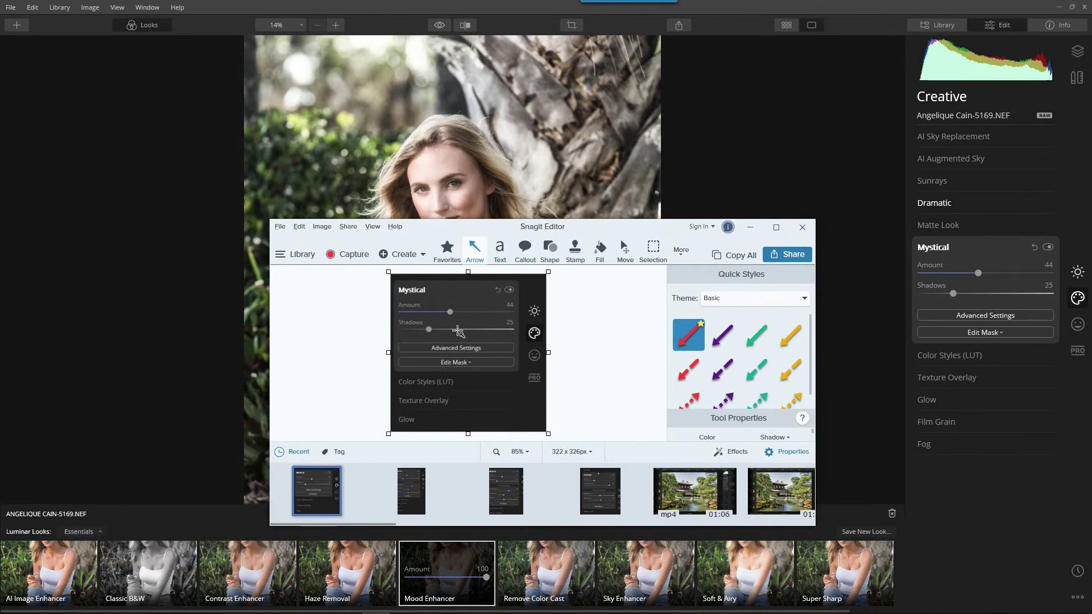
{"action": "left_click_drag", "start_coordinate": [587, 228], "coordinate": [659, 113]}
{"action": "left_click", "coordinate": [663, 380]}
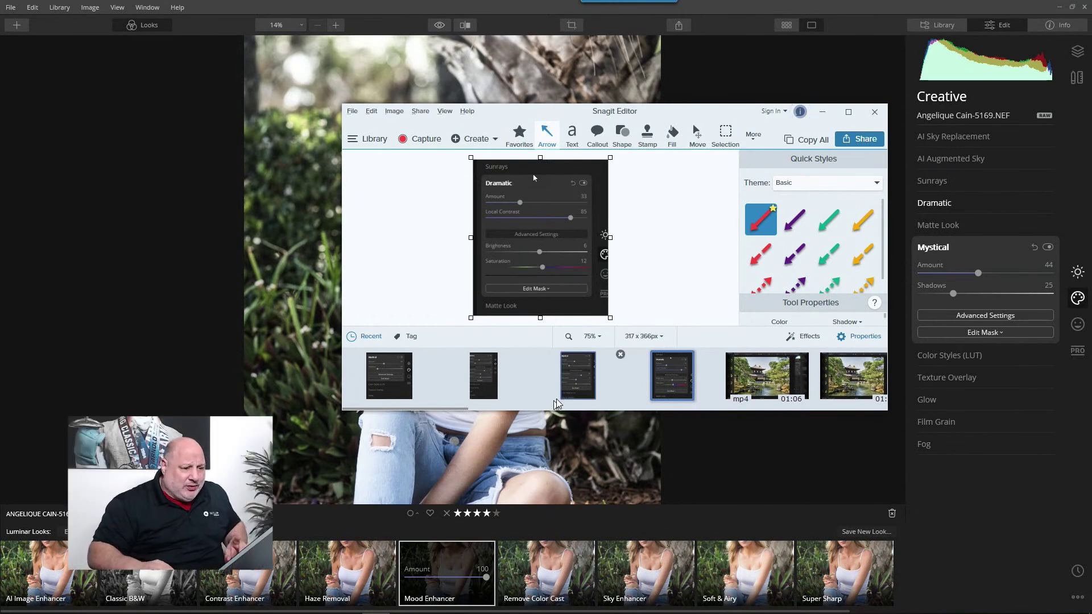
{"action": "left_click", "coordinate": [823, 112]}
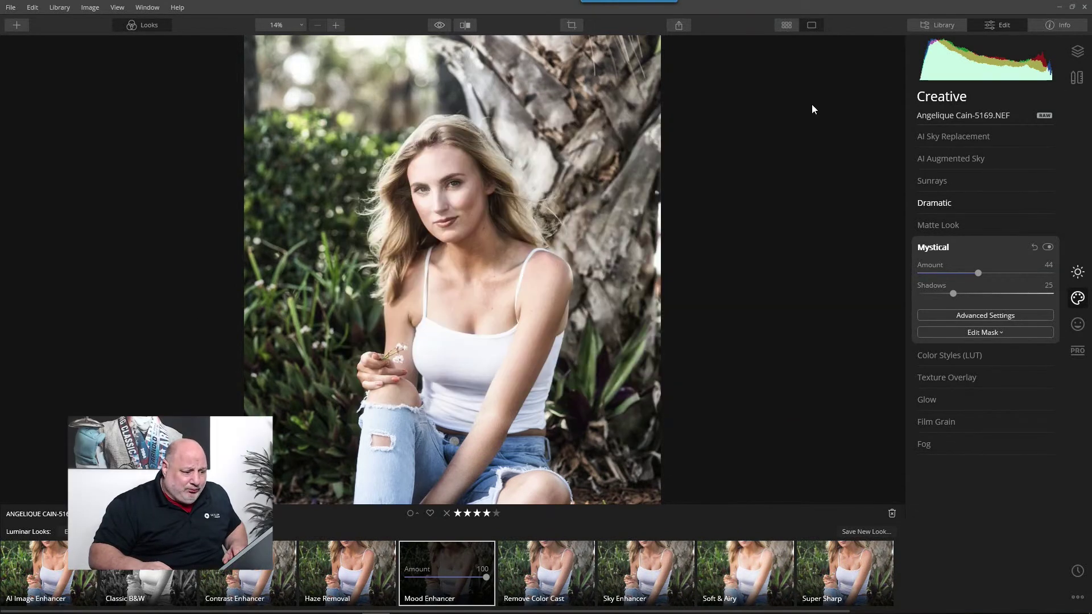
Step: Apply the AI Image Enhancer look in place of Mood Enhancer and go through its Essentials filters to the Creative tools
{"action": "left_click", "coordinate": [59, 565]}
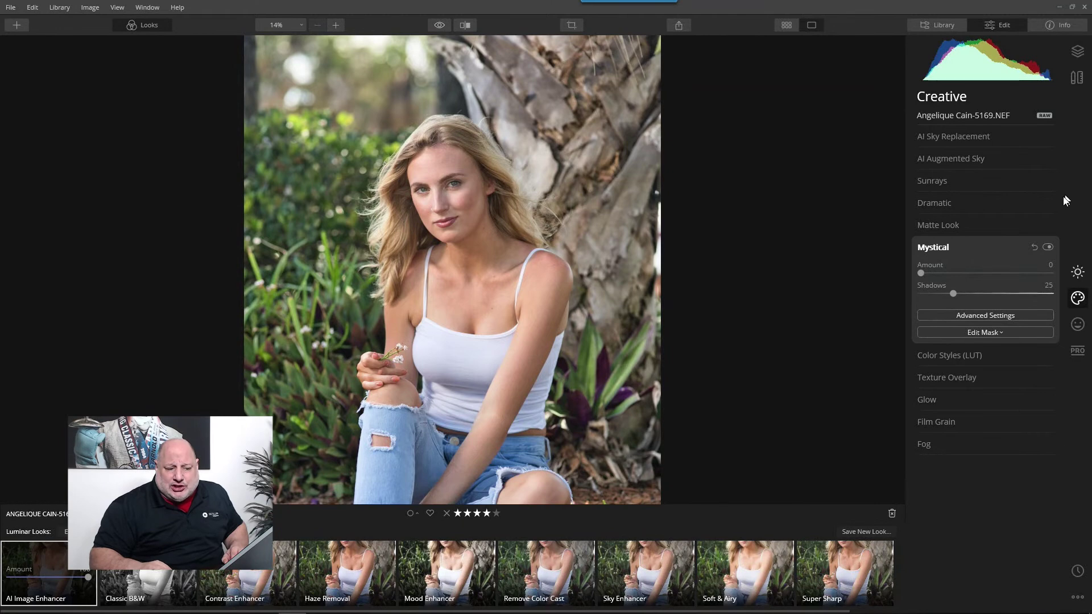
{"action": "left_click", "coordinate": [1078, 272]}
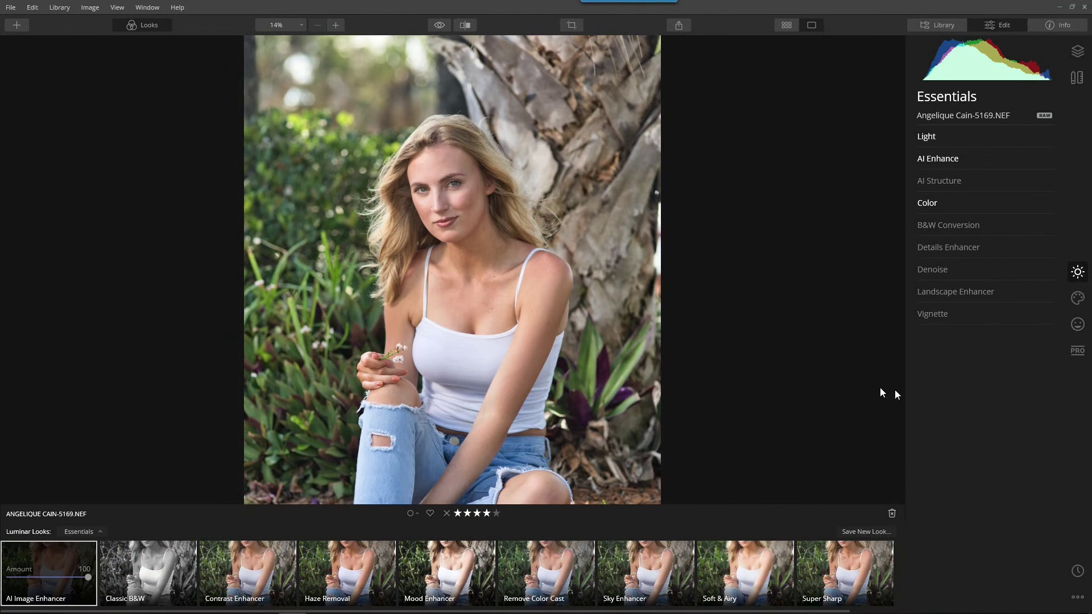
{"action": "mouse_move", "coordinate": [369, 612]}
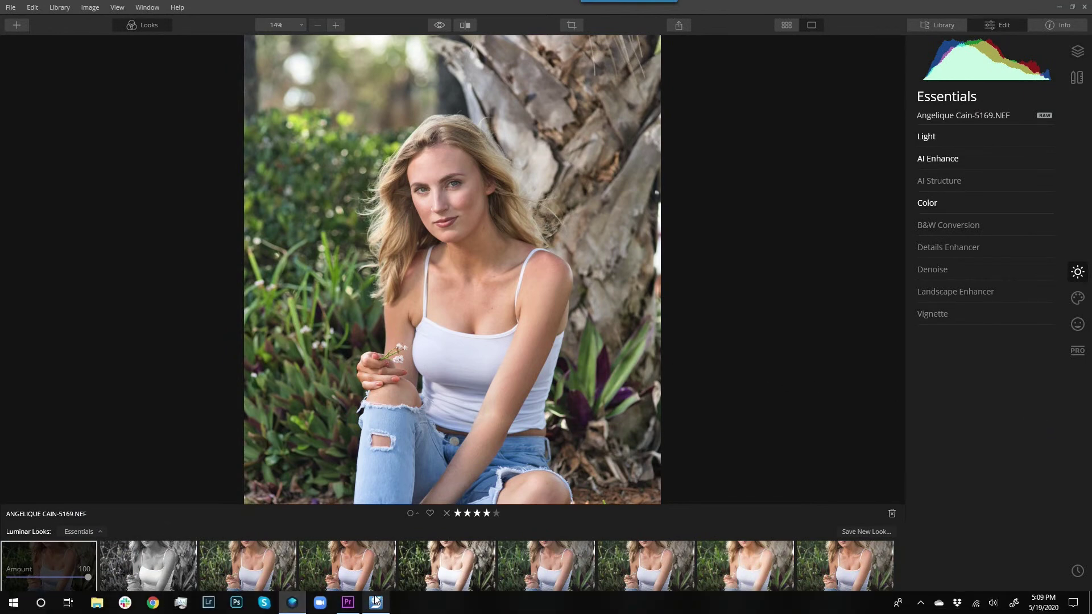
{"action": "left_click", "coordinate": [377, 604]}
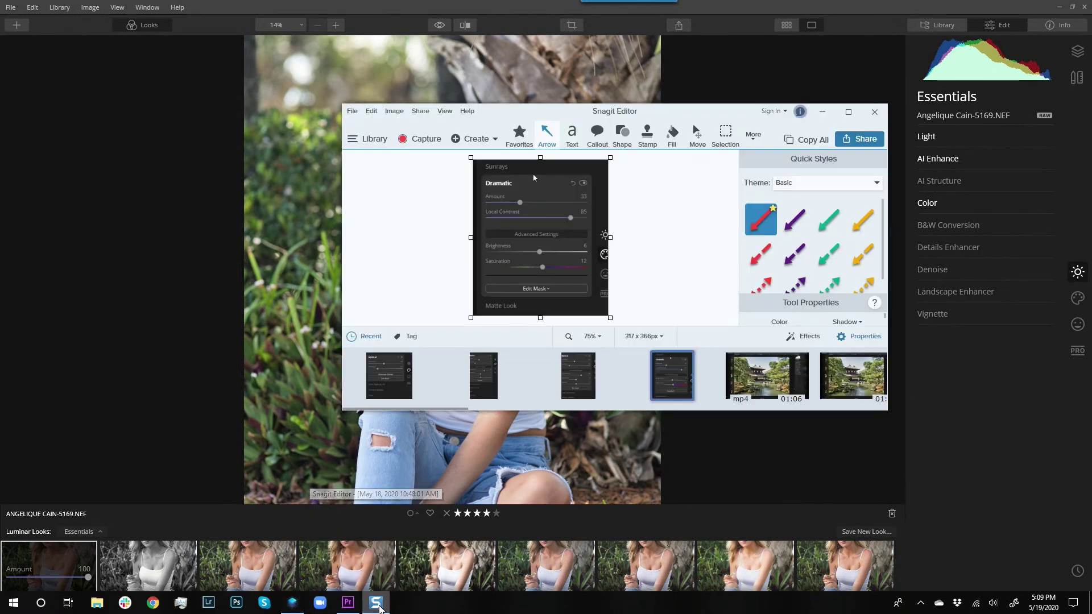
{"action": "left_click", "coordinate": [1075, 300]}
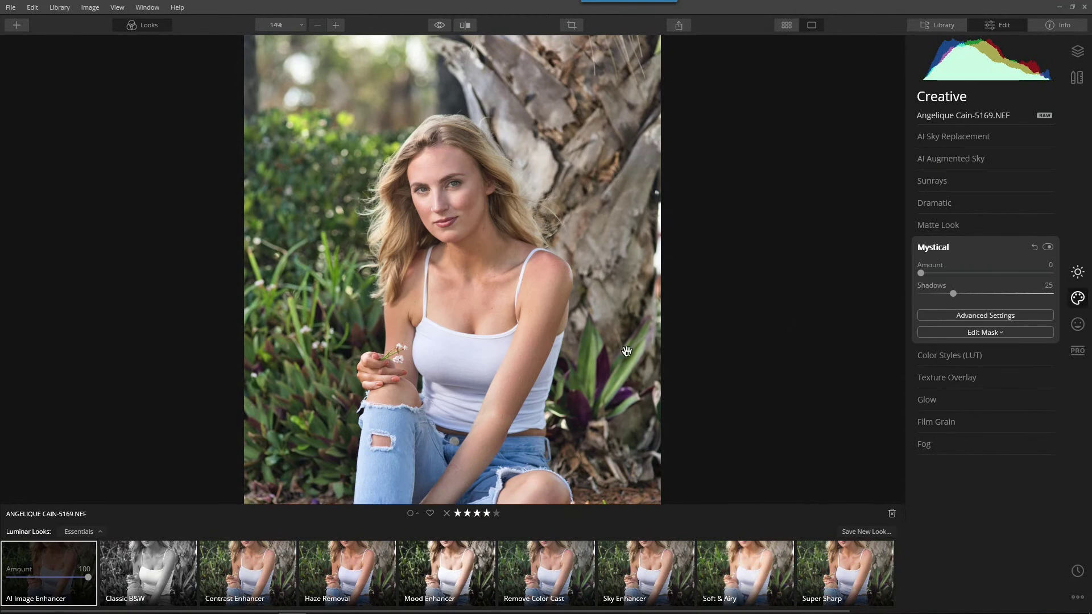
Step: Bring up the Mystical settings capture in Snagit Editor for reference and set the Mystical Amount to 44 in Luminar
{"action": "left_click", "coordinate": [375, 607]}
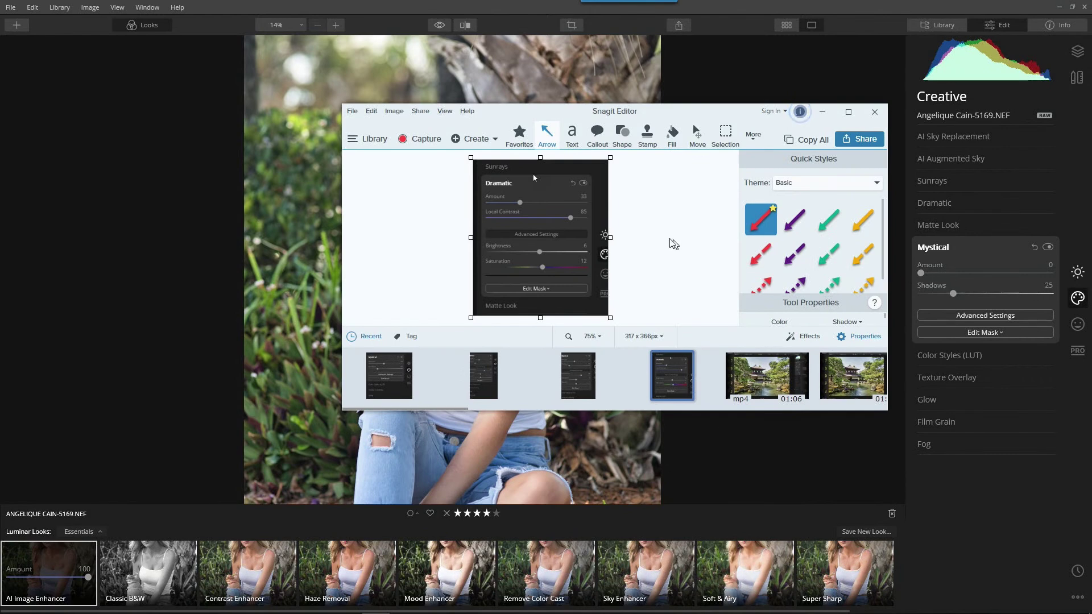
{"action": "mouse_move", "coordinate": [671, 397]}
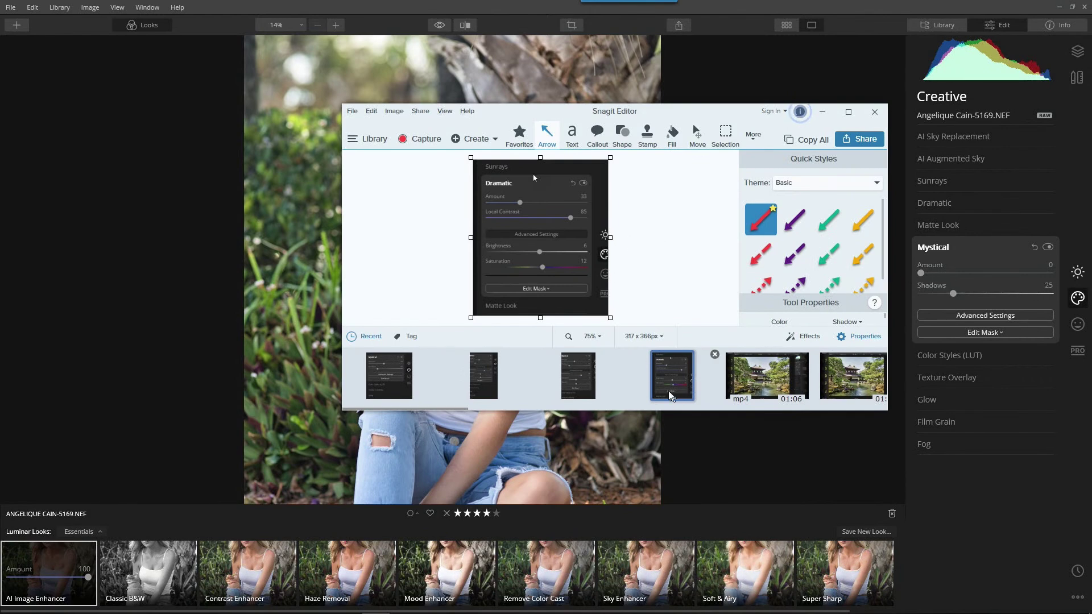
{"action": "left_click", "coordinate": [575, 378]}
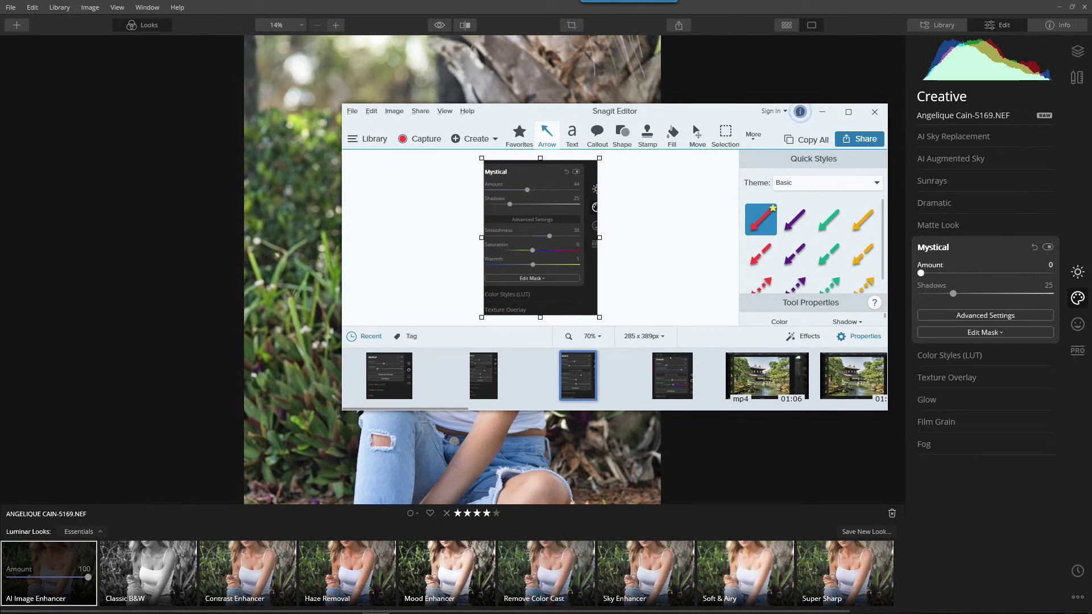
{"action": "left_click", "coordinate": [1051, 265]}
{"action": "type", "text": "44"}
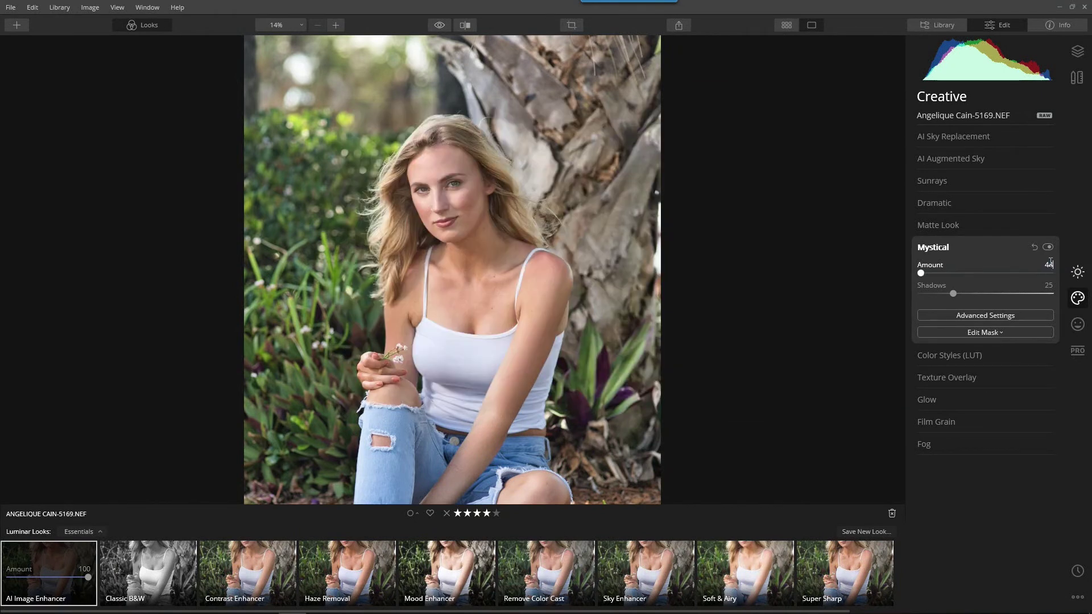
Step: Expand the advanced Mystical settings, consult the Snagit capture, and set Smoothness to 38
{"action": "left_click", "coordinate": [1004, 315]}
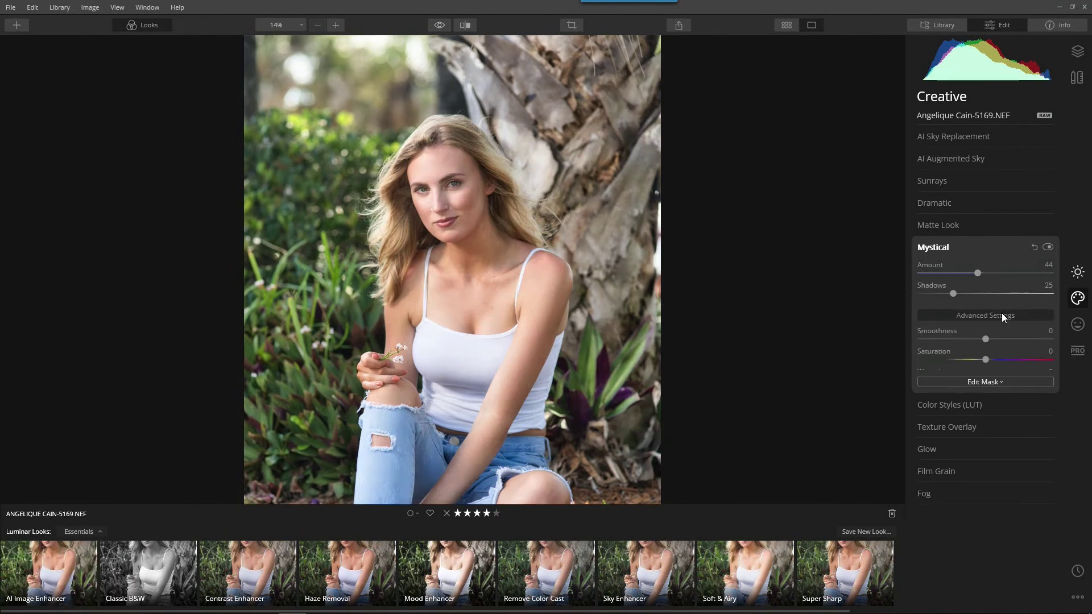
{"action": "key", "text": "alt+Tab"}
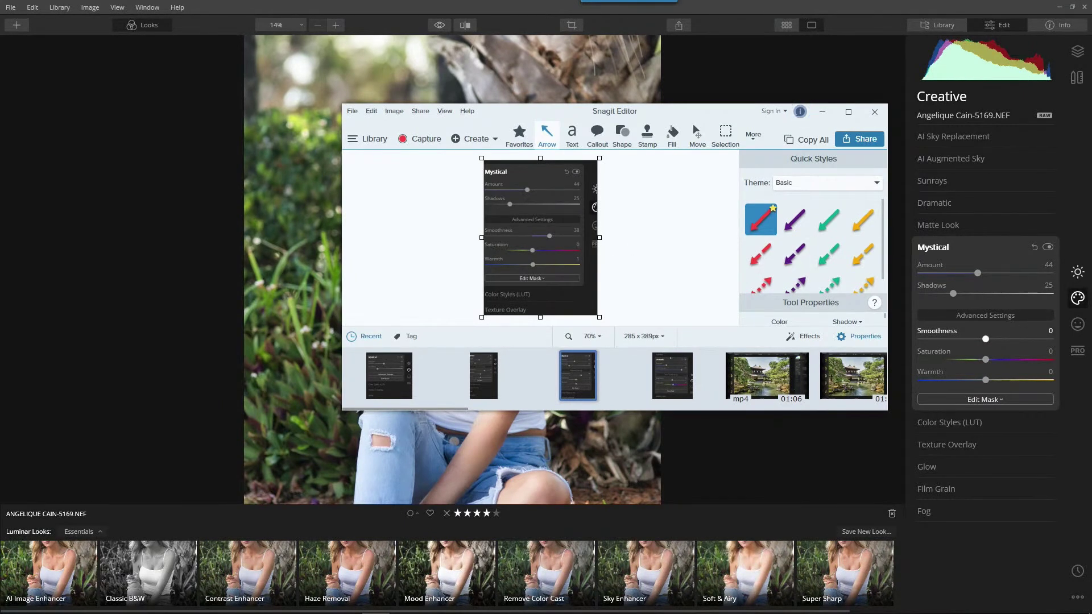
{"action": "left_click", "coordinate": [1050, 332]}
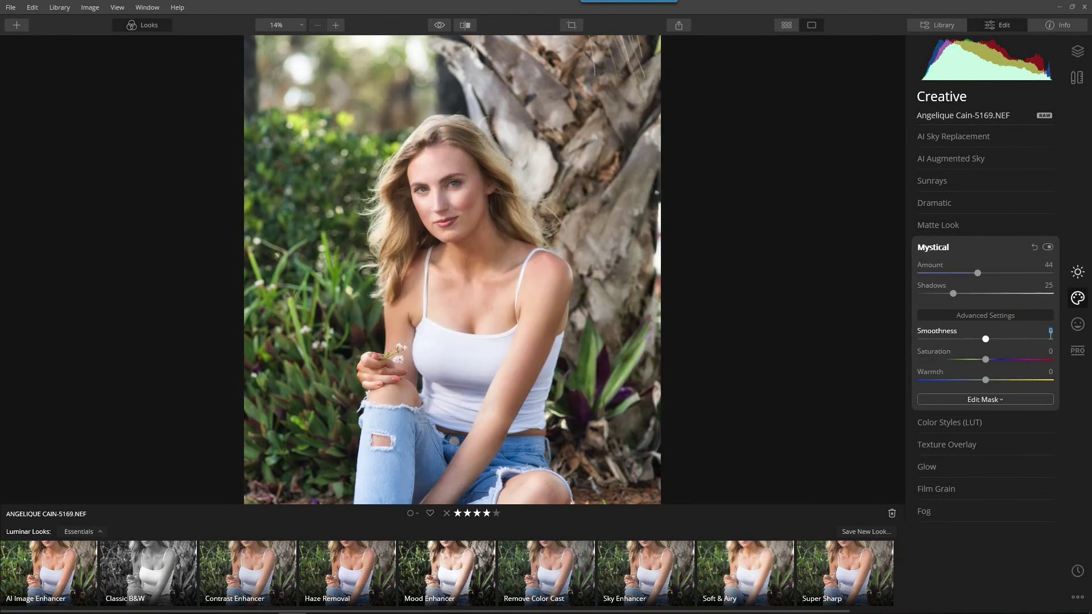
{"action": "type", "text": "38"}
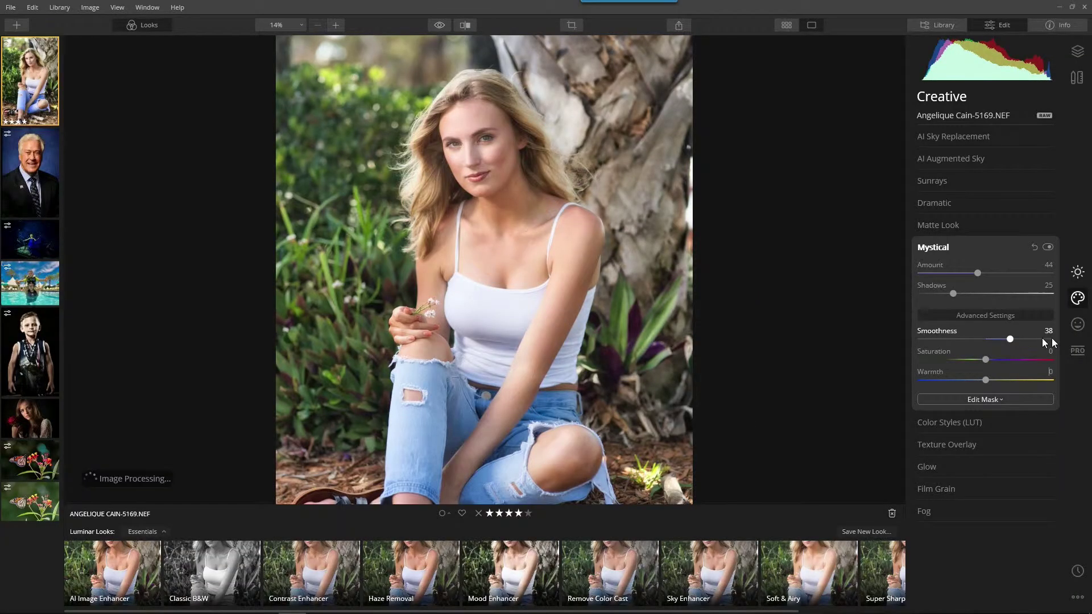
Step: Set the Mystical filter's Warmth to 1 and its Saturation to 0
{"action": "left_click", "coordinate": [1055, 371]}
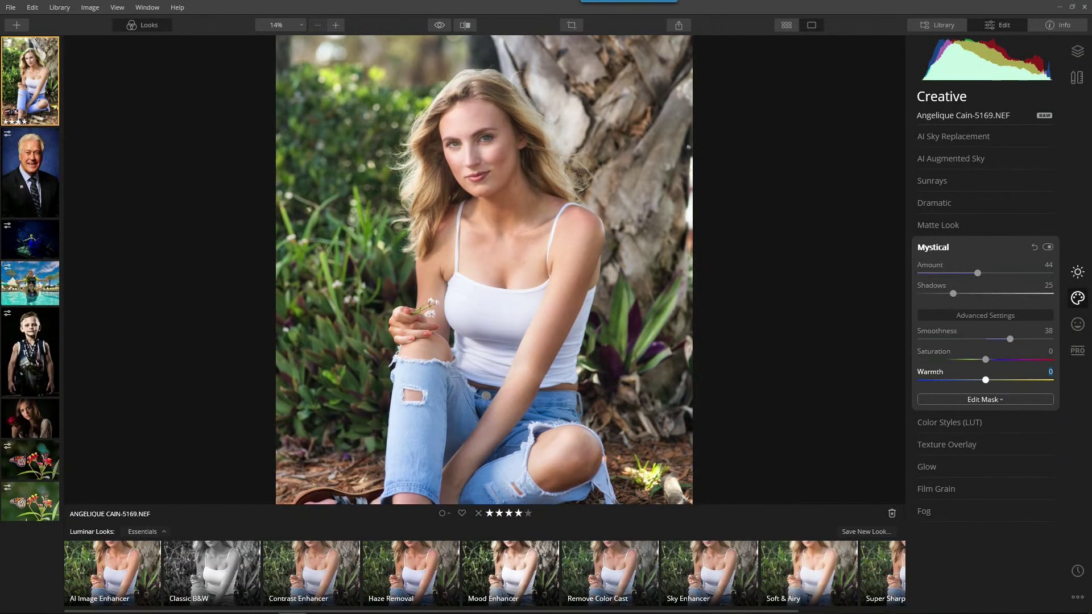
{"action": "left_click", "coordinate": [1030, 360]}
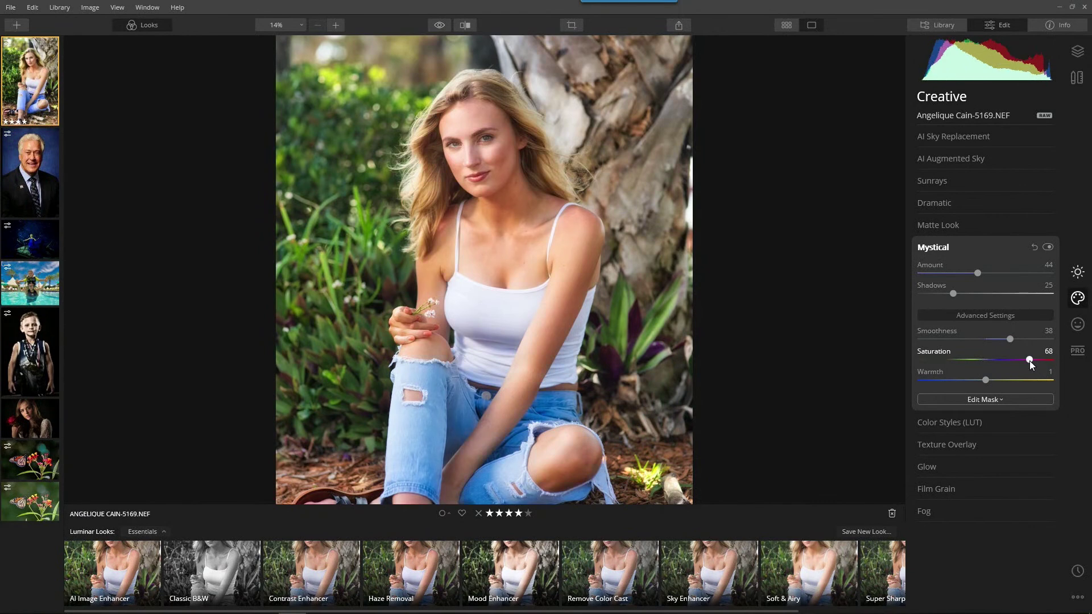
{"action": "type", "text": "1"}
{"action": "key", "text": "Return"}
{"action": "left_click", "coordinate": [1050, 351]}
{"action": "type", "text": "0"}
{"action": "key", "text": "Return"}
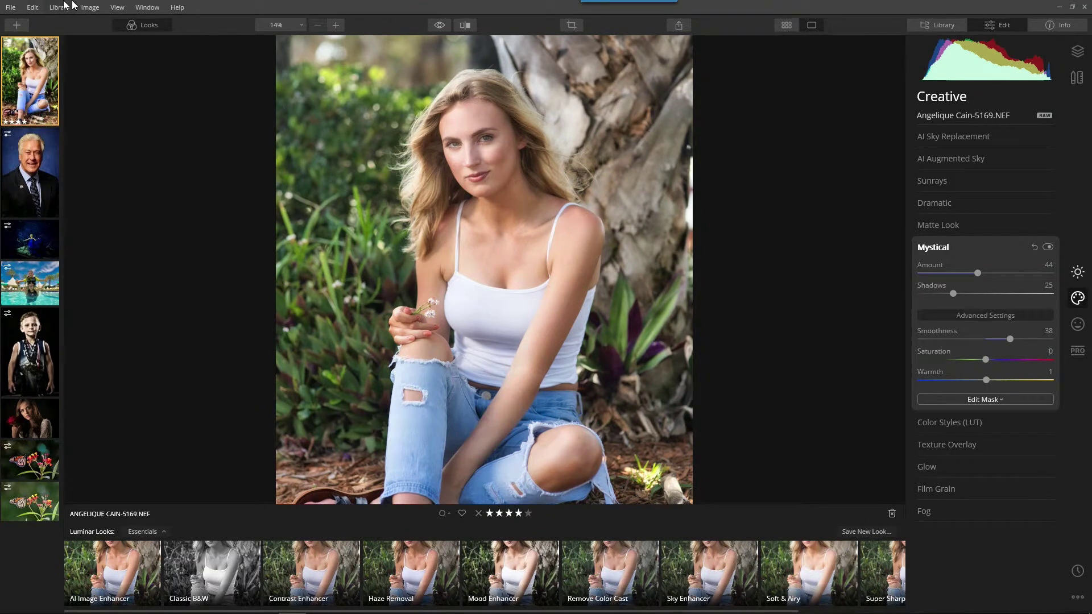
Step: Hide the filmstrip beside the portrait
{"action": "left_click", "coordinate": [147, 7]}
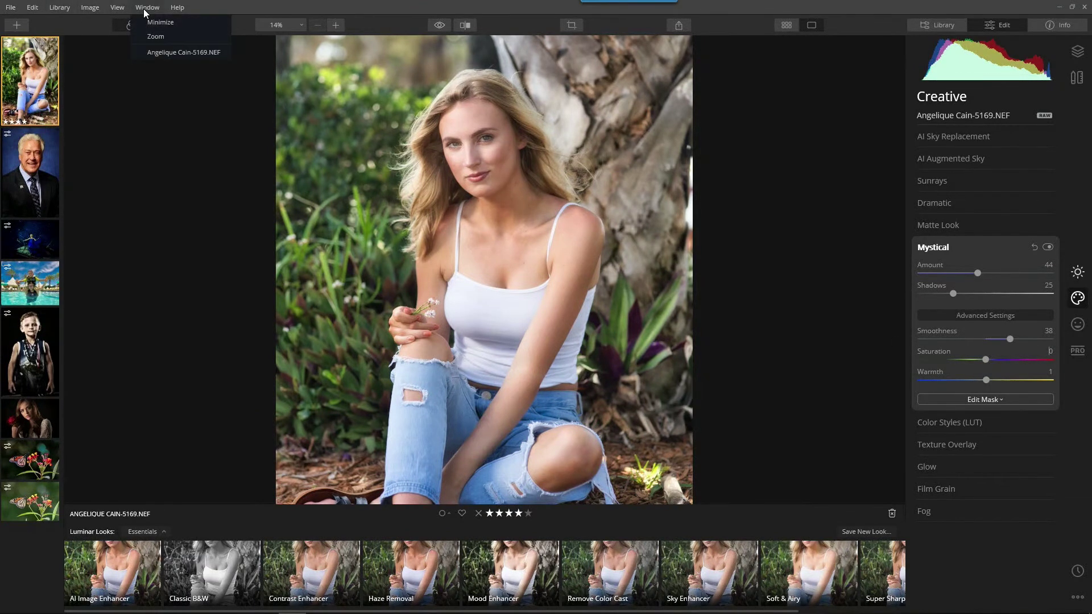
{"action": "left_click", "coordinate": [91, 8]}
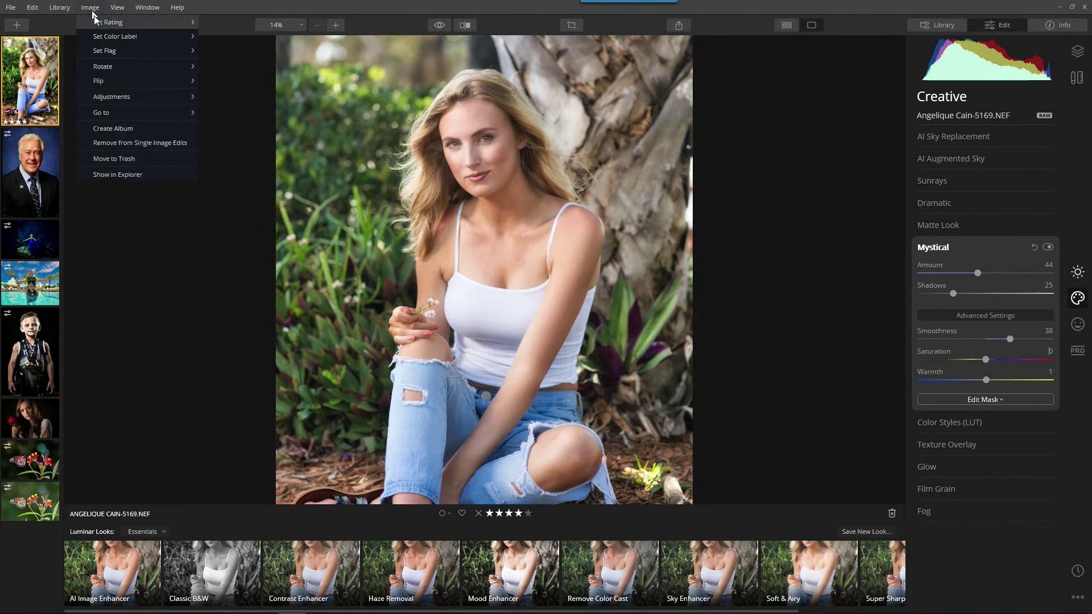
{"action": "mouse_move", "coordinate": [120, 8]}
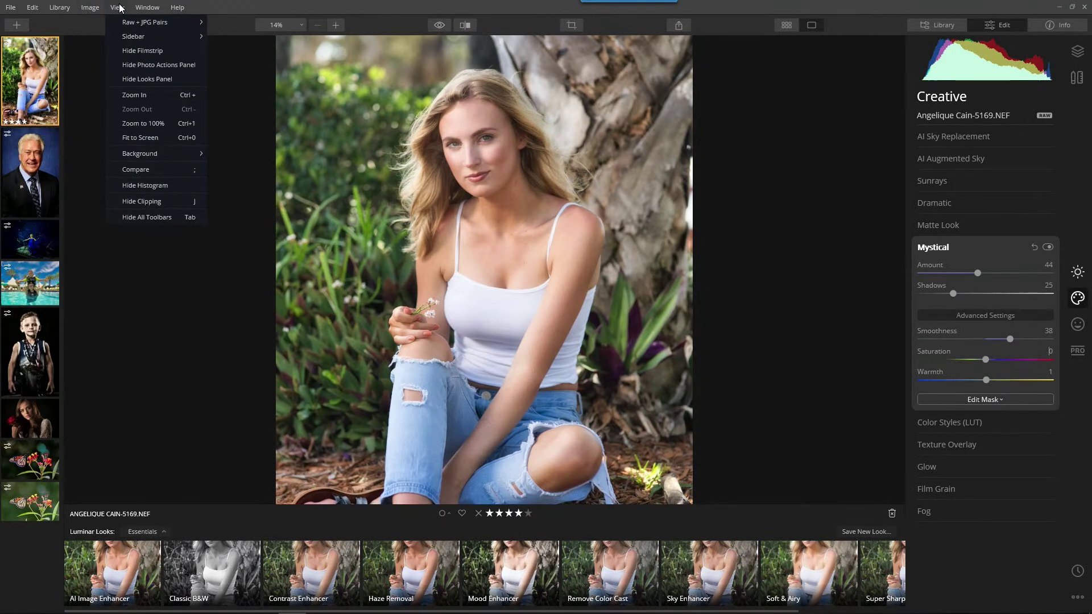
{"action": "left_click", "coordinate": [142, 50]}
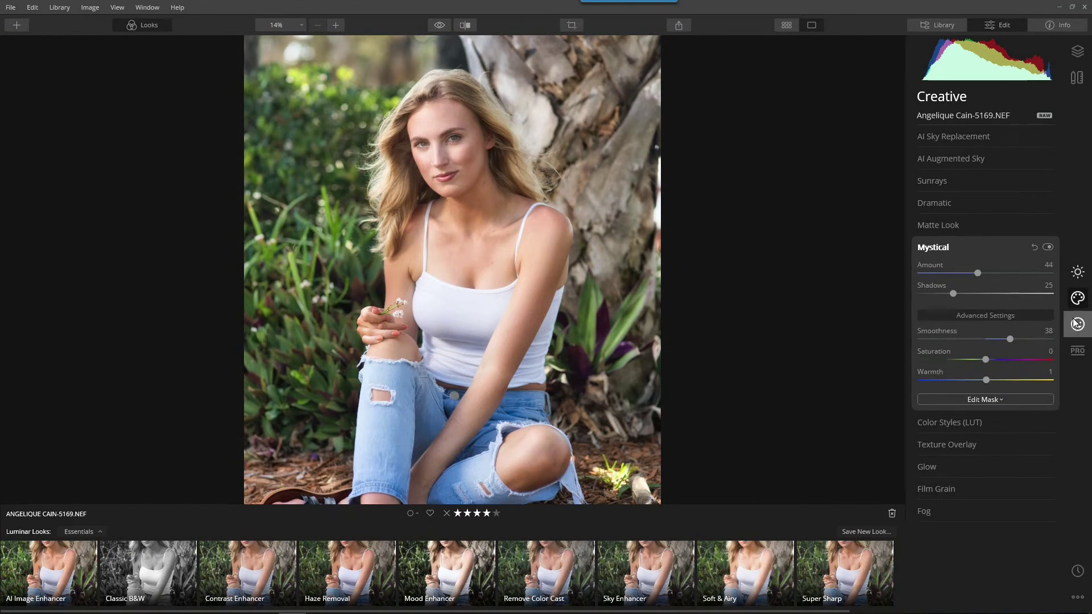
Step: Open the Dramatic filter, consult its capture in Snagit Editor, and set Amount to 33 and Local Contrast to 85
{"action": "left_click", "coordinate": [959, 205]}
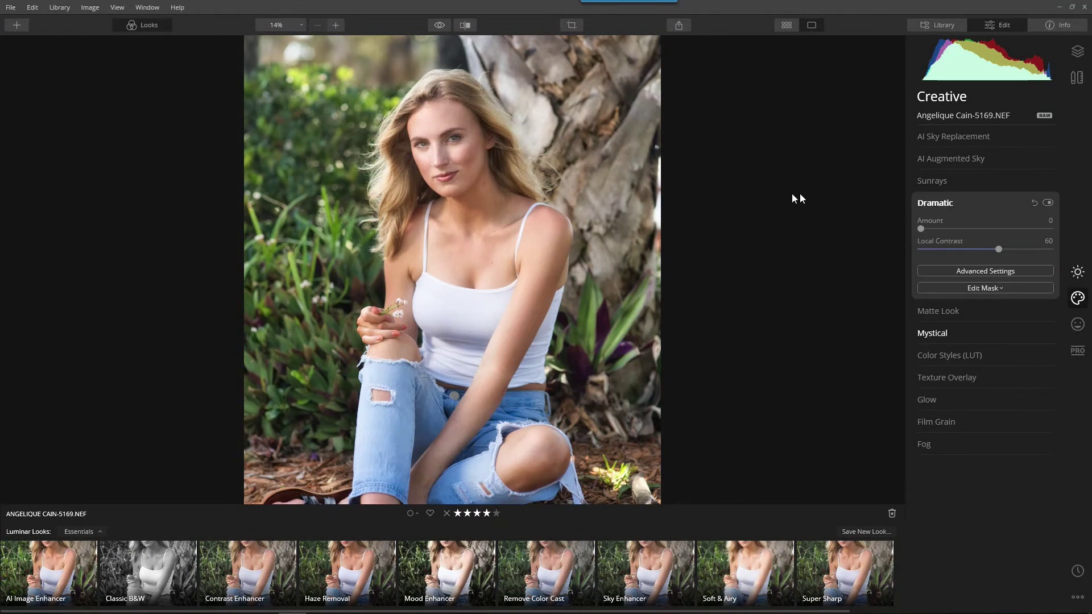
{"action": "key", "text": "alt+Tab"}
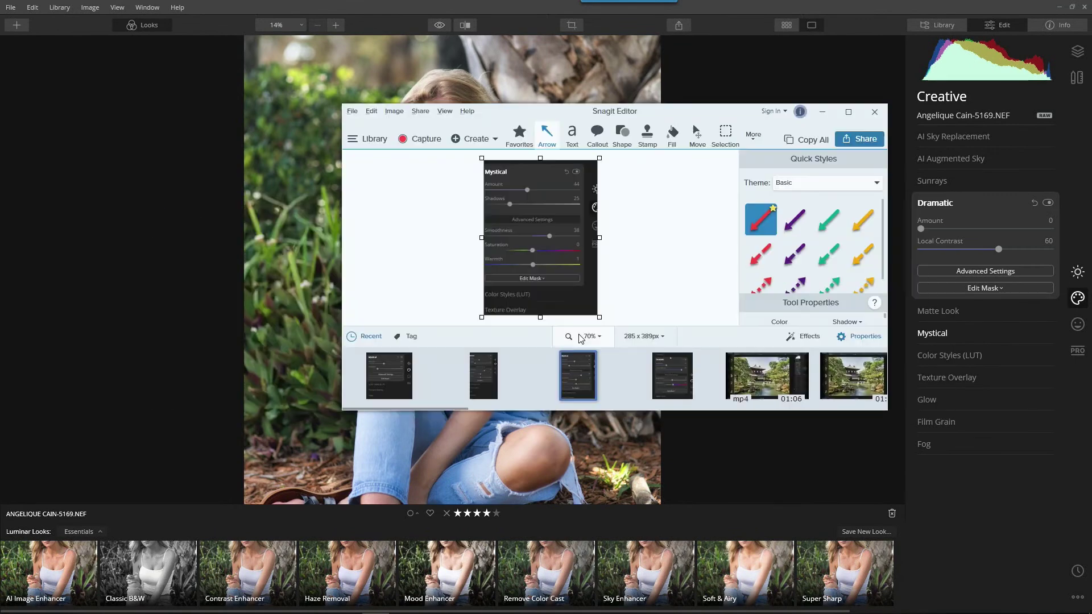
{"action": "left_click", "coordinate": [662, 378]}
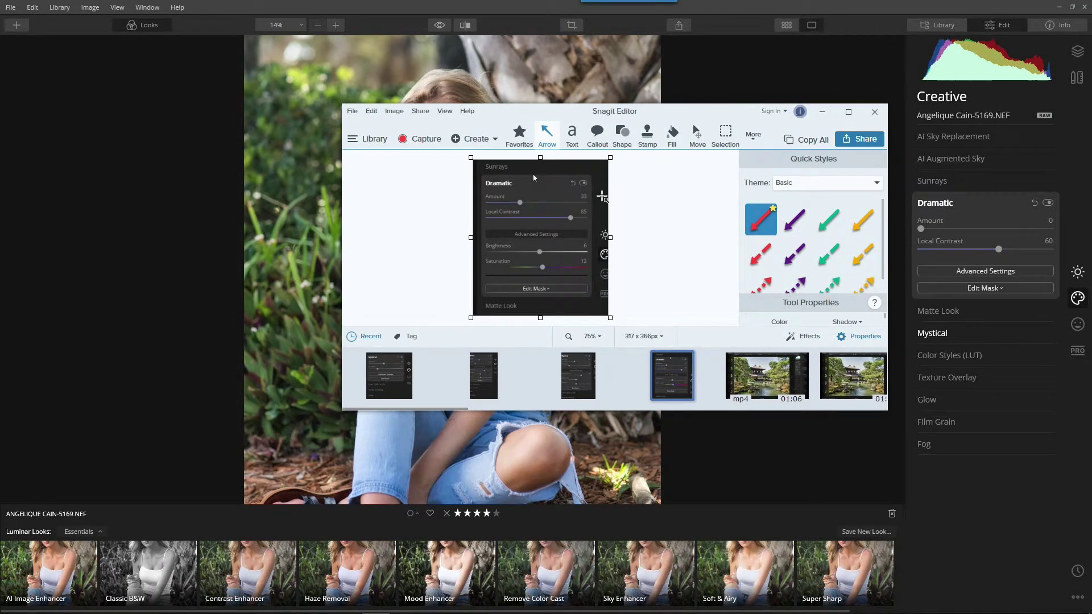
{"action": "left_click", "coordinate": [1050, 220]}
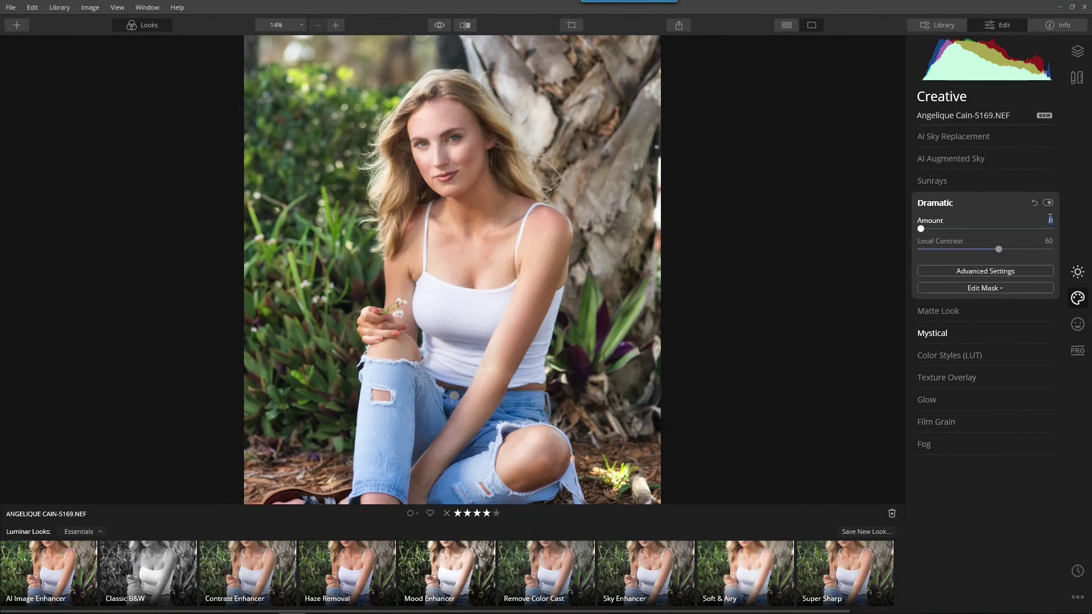
{"action": "type", "text": "33"}
{"action": "key", "text": "Return"}
{"action": "left_click", "coordinate": [1050, 245]}
{"action": "type", "text": "85"}
{"action": "key", "text": "Return"}
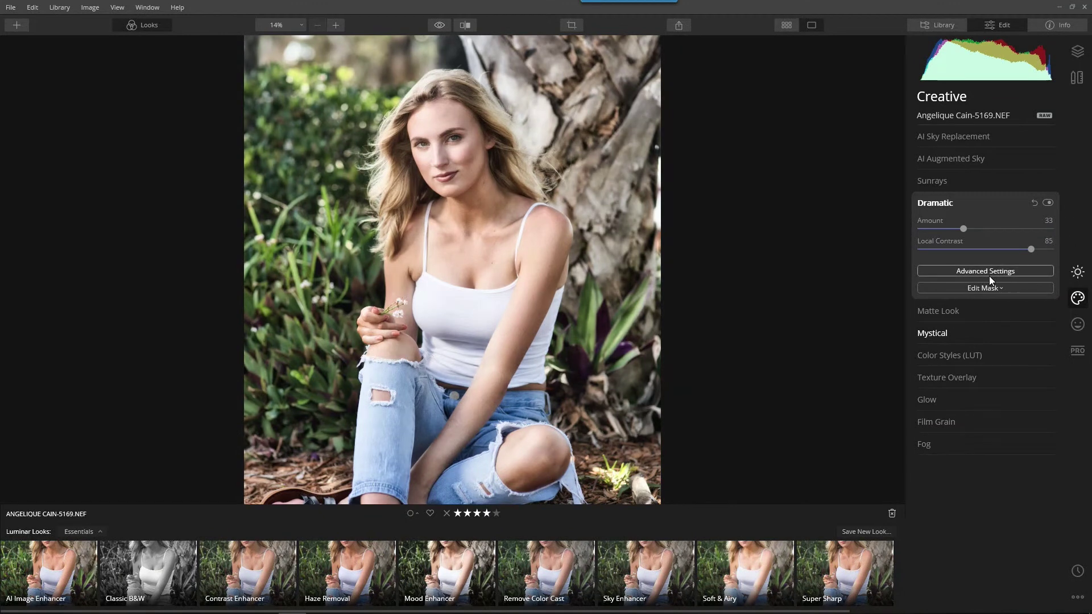
Step: Expand the advanced Dramatic settings, consult the capture, and set Brightness to 6 and Saturation to 12
{"action": "left_click", "coordinate": [989, 272]}
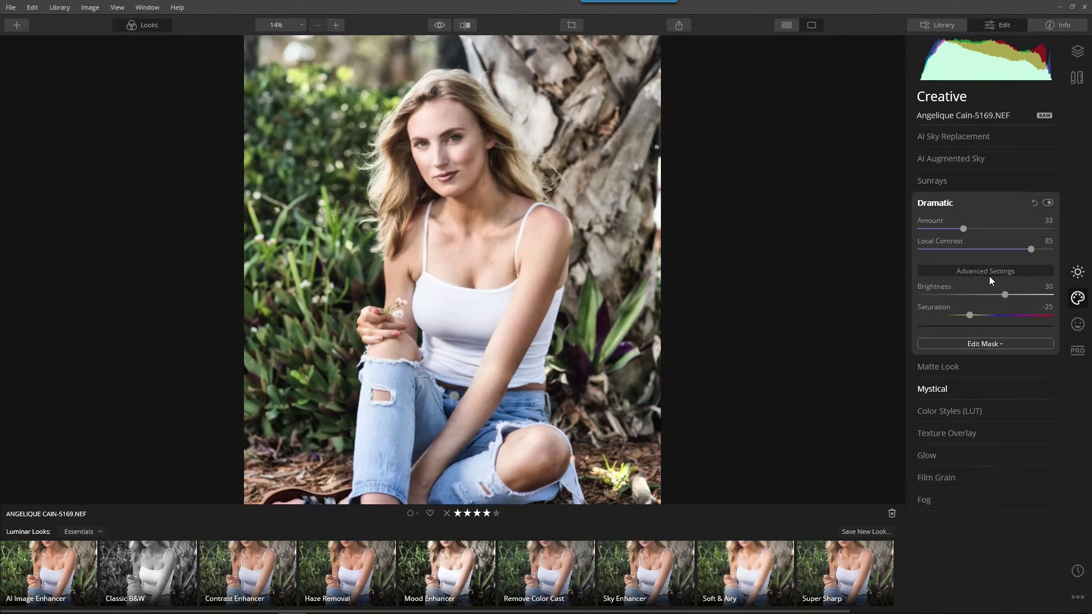
{"action": "key", "text": "alt+Tab"}
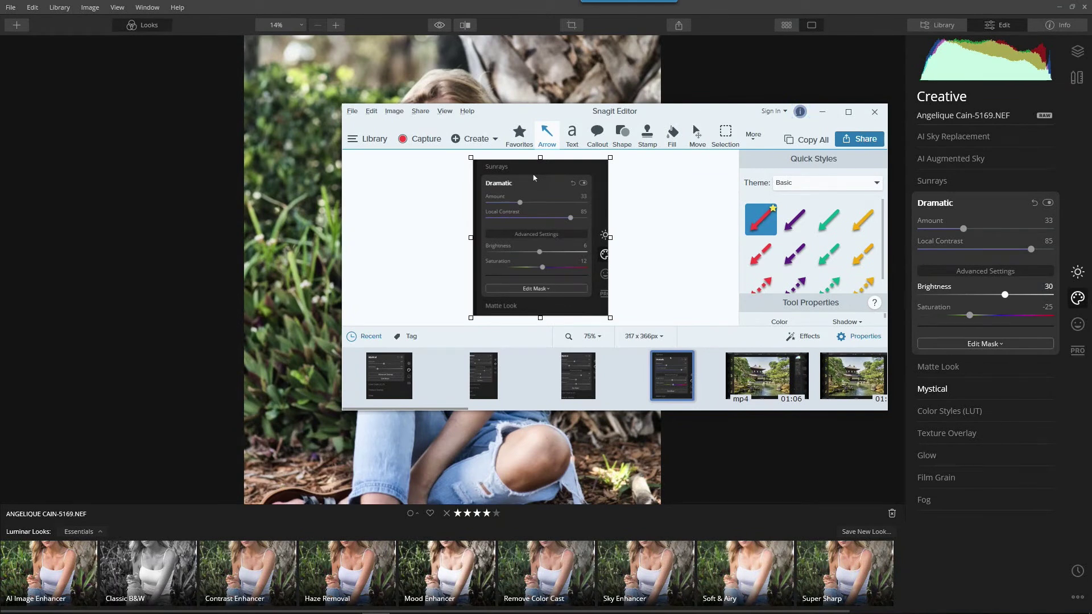
{"action": "double_click", "coordinate": [1049, 286]}
{"action": "type", "text": "6"}
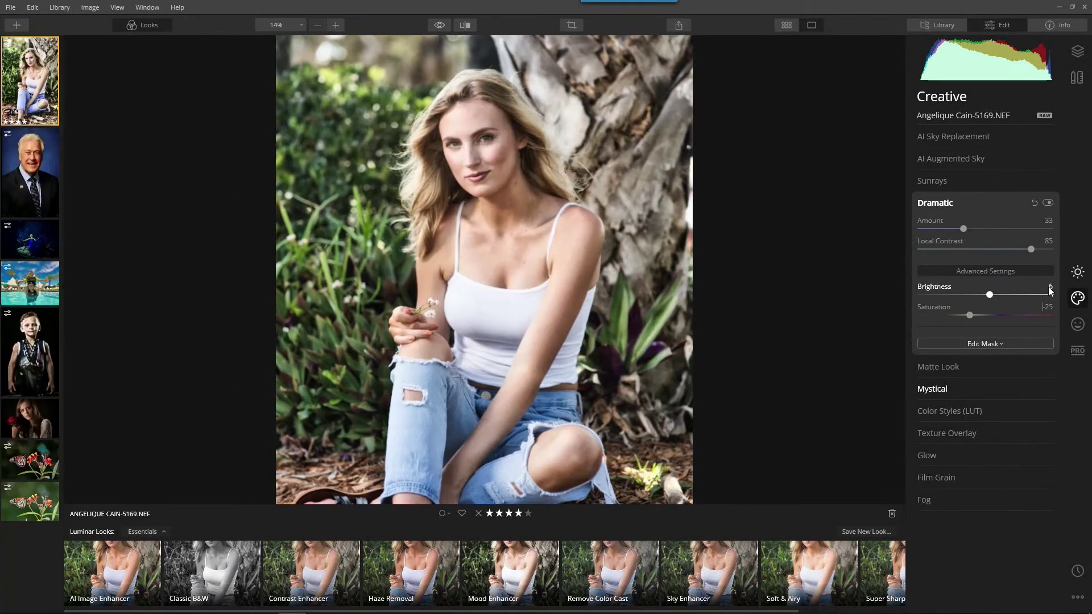
{"action": "key", "text": "Return"}
{"action": "left_click", "coordinate": [1046, 307]}
{"action": "type", "text": "12"}
{"action": "key", "text": "Return"}
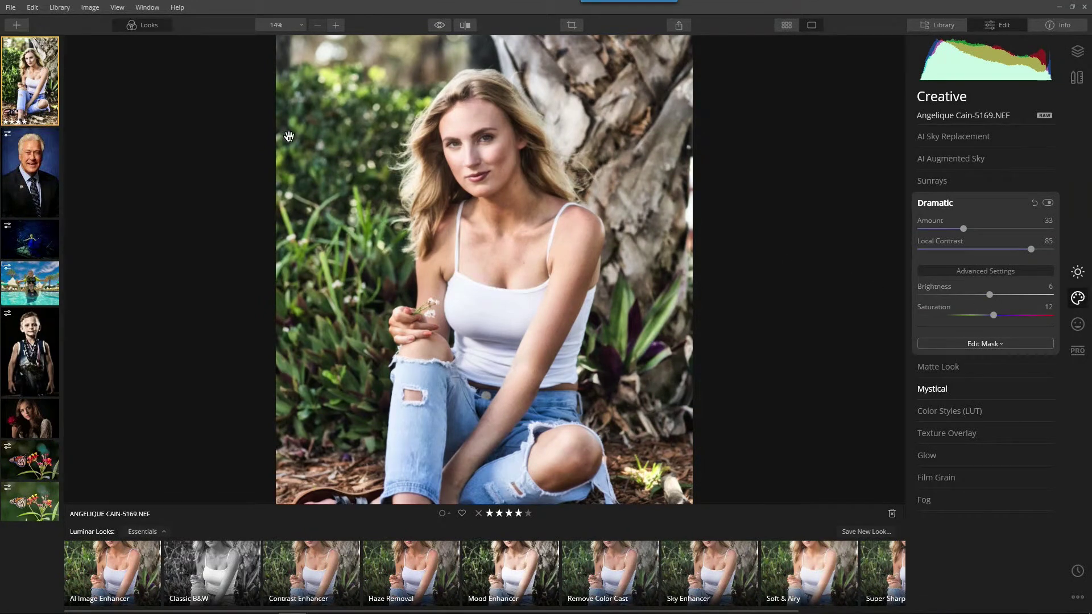
Step: Hide the filmstrip and the Luminar Looks presets to enlarge the portrait's working area
{"action": "left_click", "coordinate": [85, 8]}
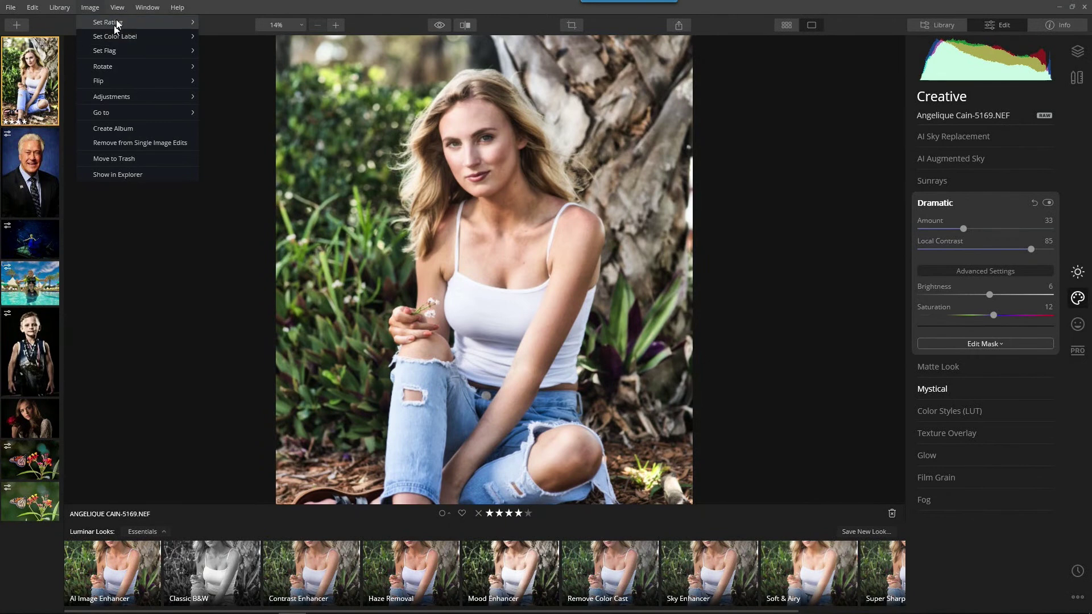
{"action": "mouse_move", "coordinate": [117, 8]}
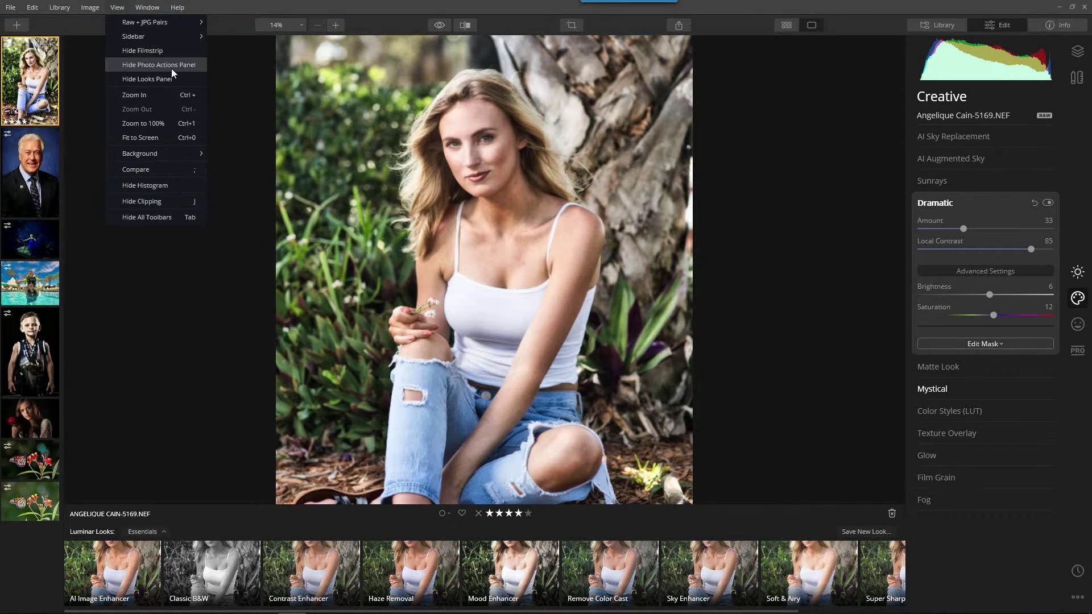
{"action": "left_click", "coordinate": [171, 51]}
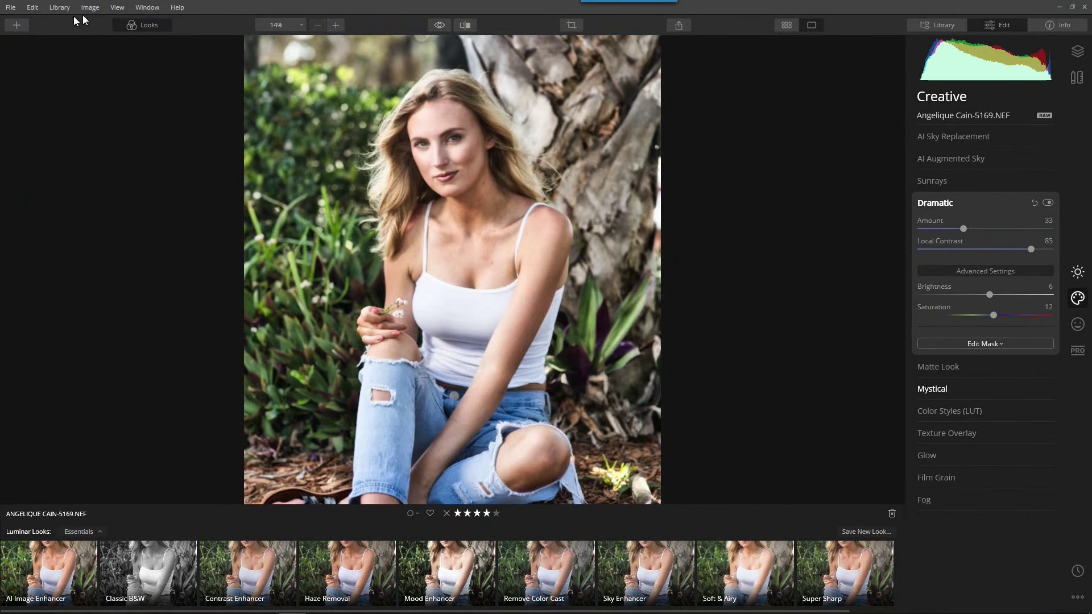
{"action": "left_click", "coordinate": [142, 25]}
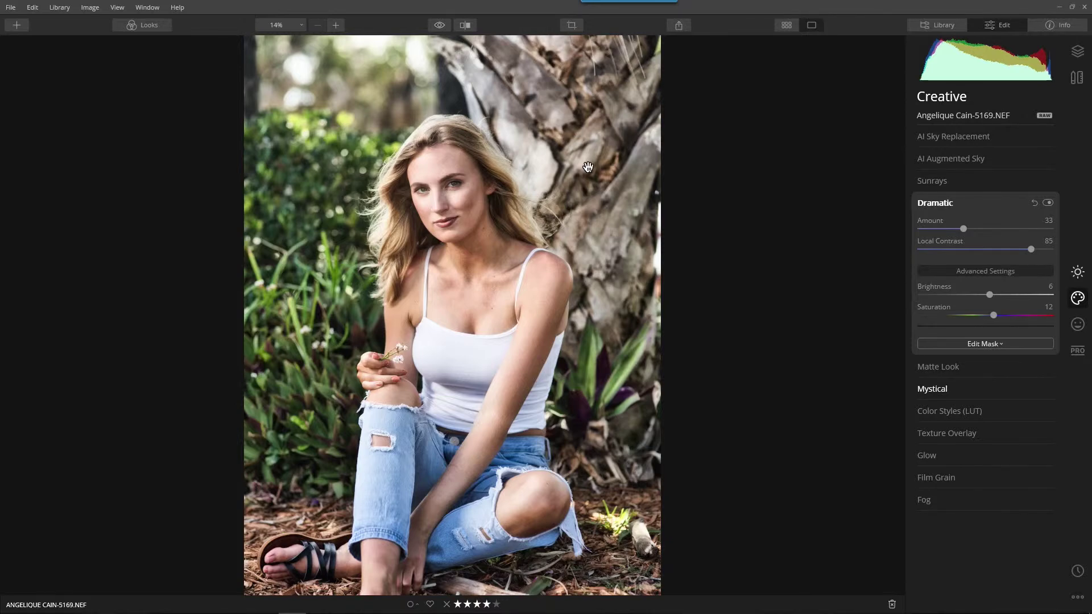
Step: Open AI Structure in the Essentials filters, try Amount at 100, and settle on an Amount of -22
{"action": "left_click", "coordinate": [1079, 282]}
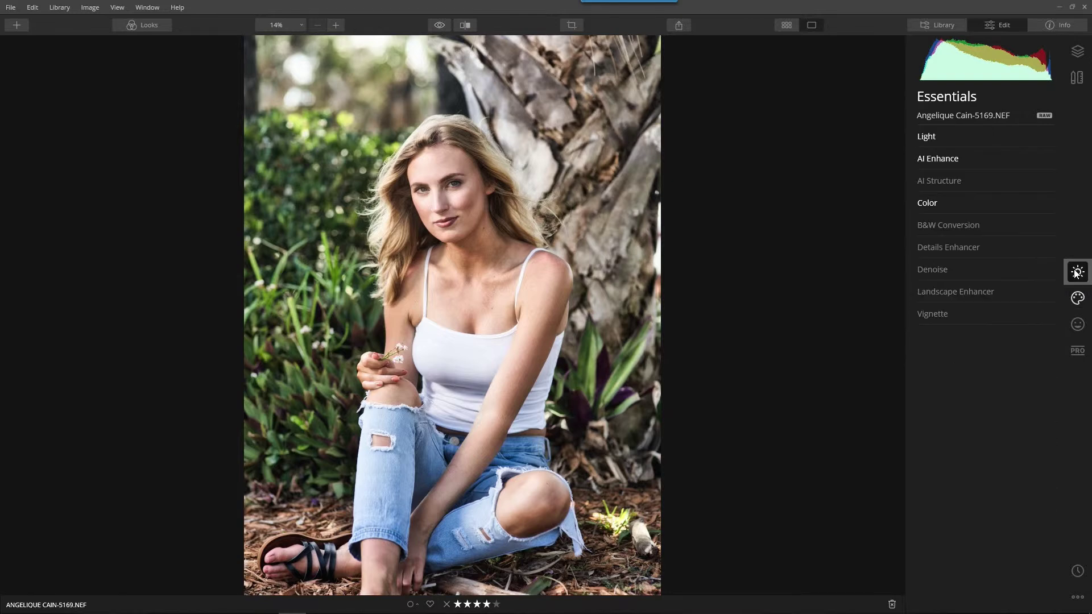
{"action": "left_click", "coordinate": [930, 188]}
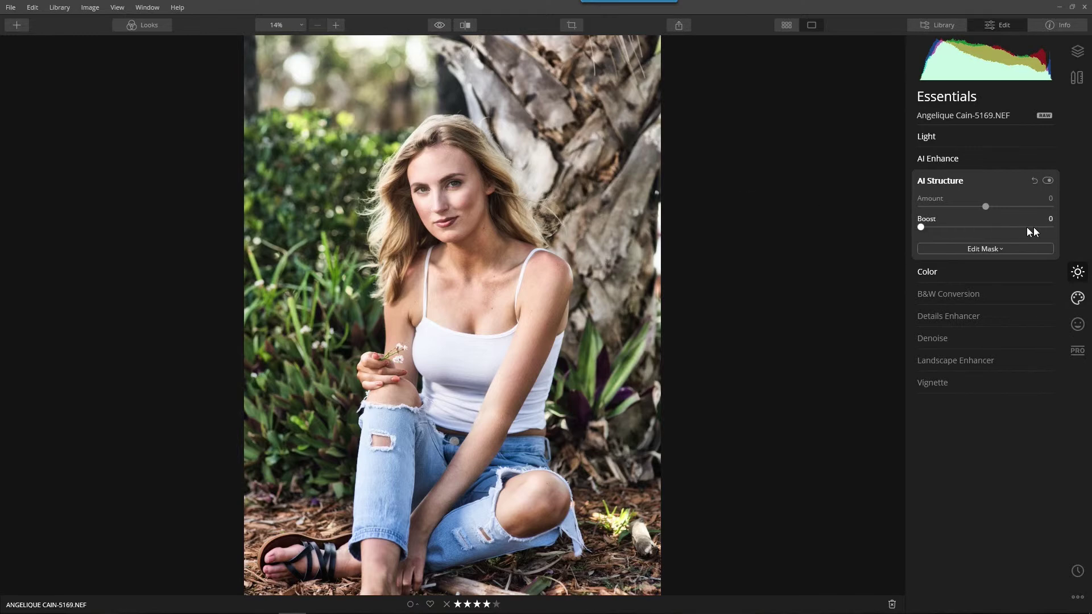
{"action": "left_click_drag", "start_coordinate": [984, 207], "coordinate": [1073, 206]}
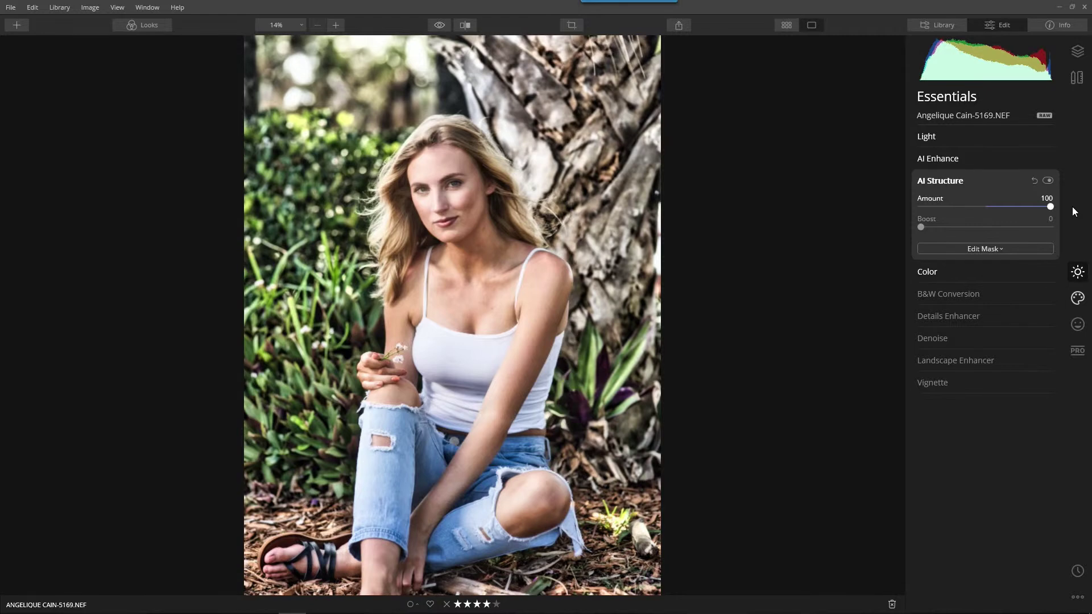
{"action": "left_click_drag", "start_coordinate": [1032, 215], "coordinate": [976, 219]}
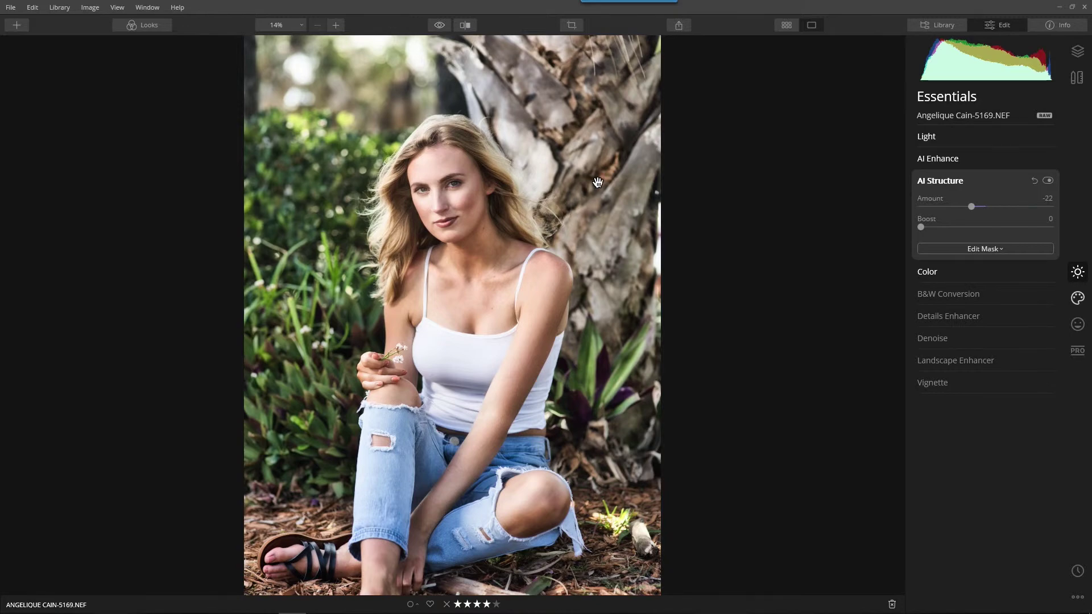
Step: Examine the woman's face and shoulders up close, comparing the original with the edited version
{"action": "scroll", "coordinate": [435, 209], "scroll_direction": "up", "scroll_amount": 2}
{"action": "scroll", "coordinate": [519, 215], "scroll_direction": "up", "scroll_amount": 3}
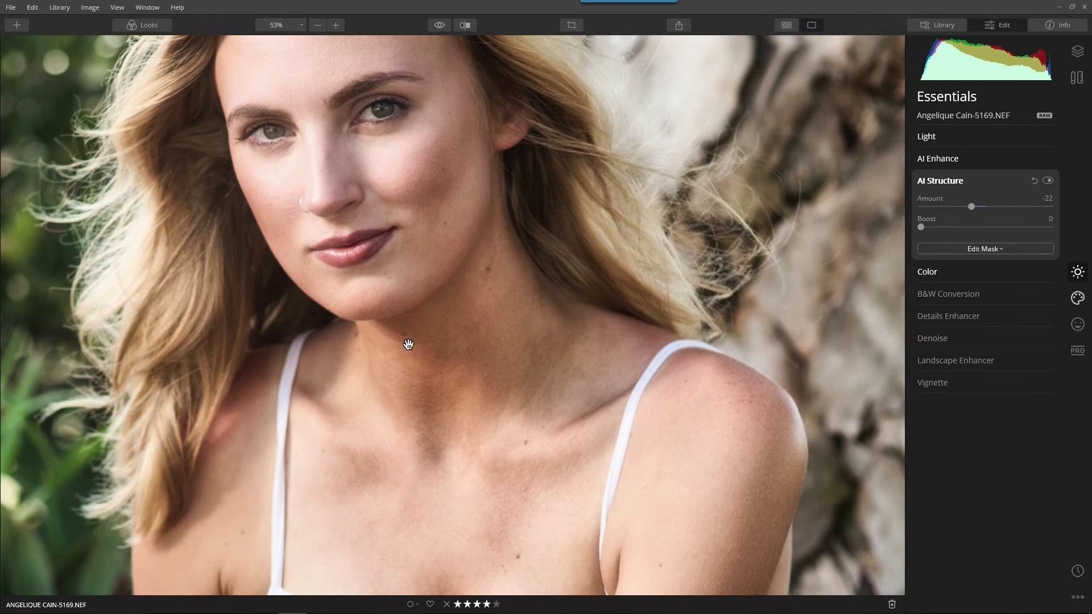
{"action": "left_click", "coordinate": [436, 27]}
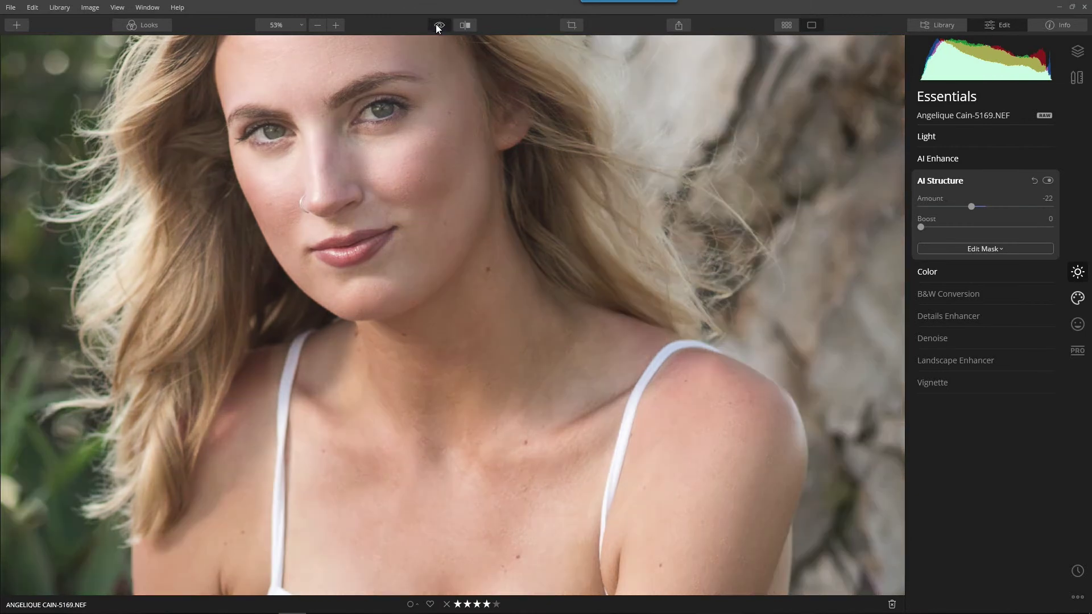
{"action": "left_click", "coordinate": [436, 27]}
{"action": "left_click", "coordinate": [436, 27]}
{"action": "left_click", "coordinate": [438, 27]}
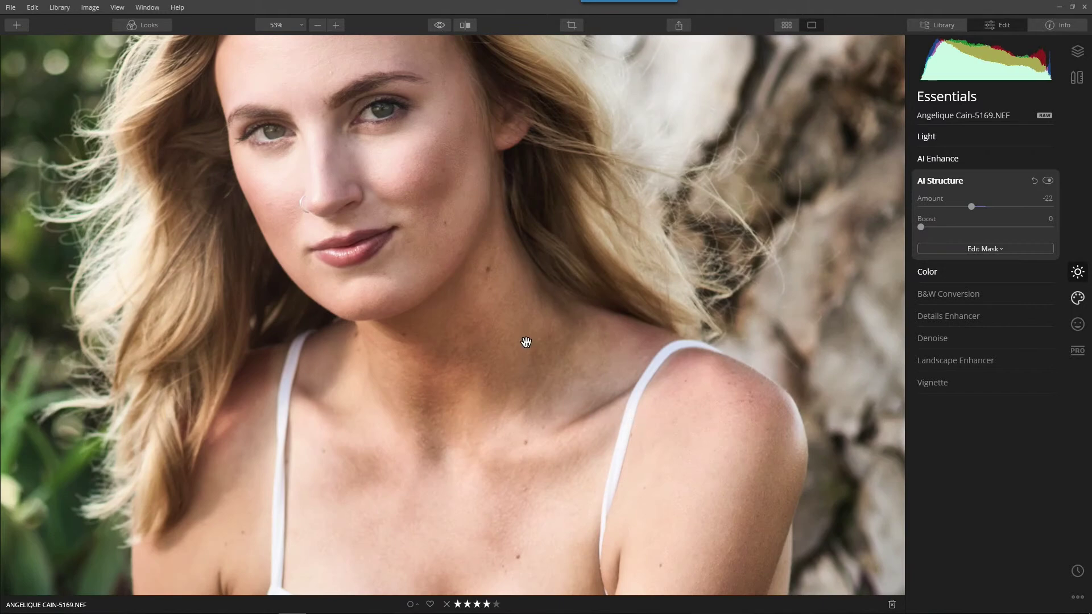
Step: Compare the portrait with and without the Dramatic filter and lower the filter's Local Contrast to 63
{"action": "left_click", "coordinate": [1087, 298]}
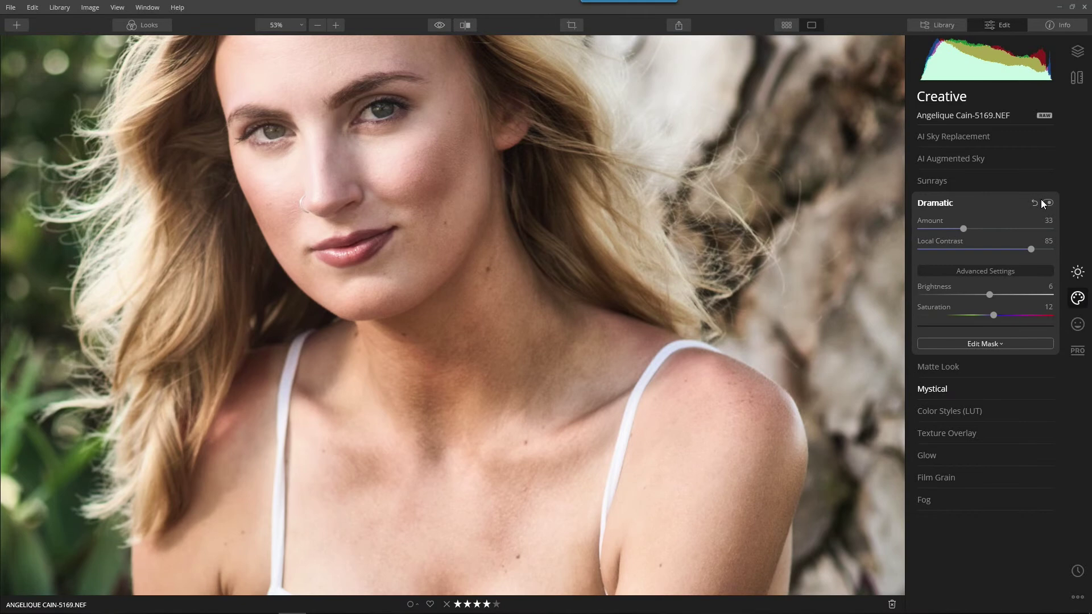
{"action": "left_click", "coordinate": [1049, 203]}
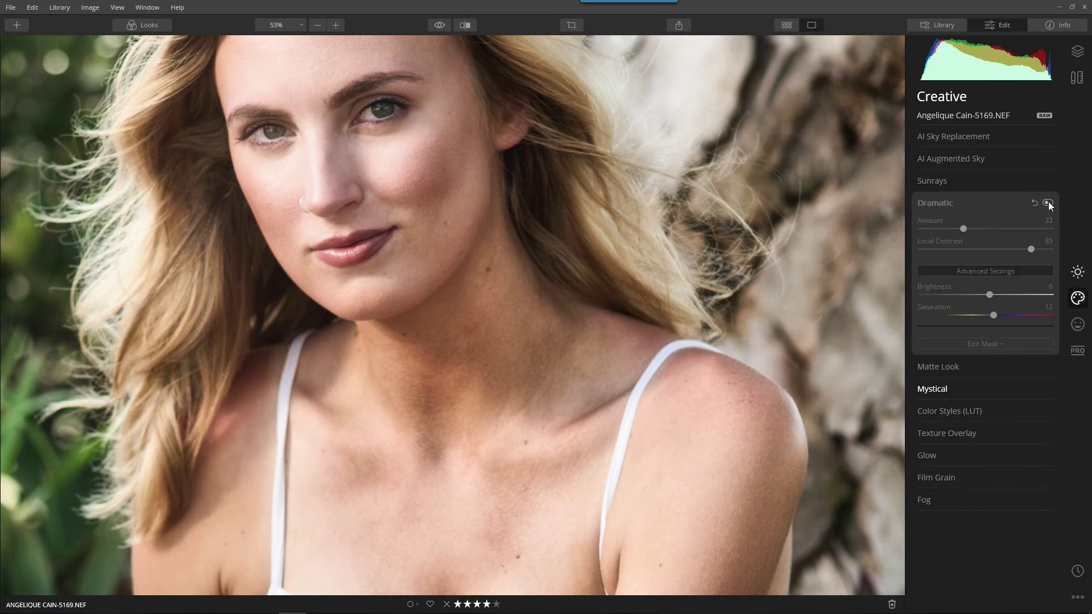
{"action": "left_click", "coordinate": [1048, 203]}
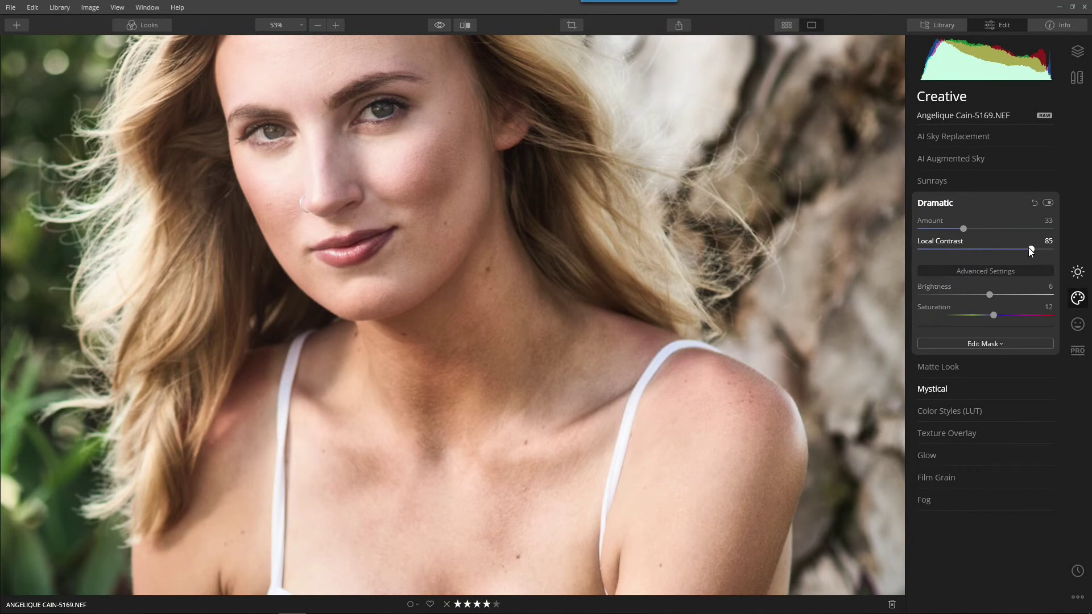
{"action": "left_click_drag", "start_coordinate": [1029, 249], "coordinate": [1003, 261]}
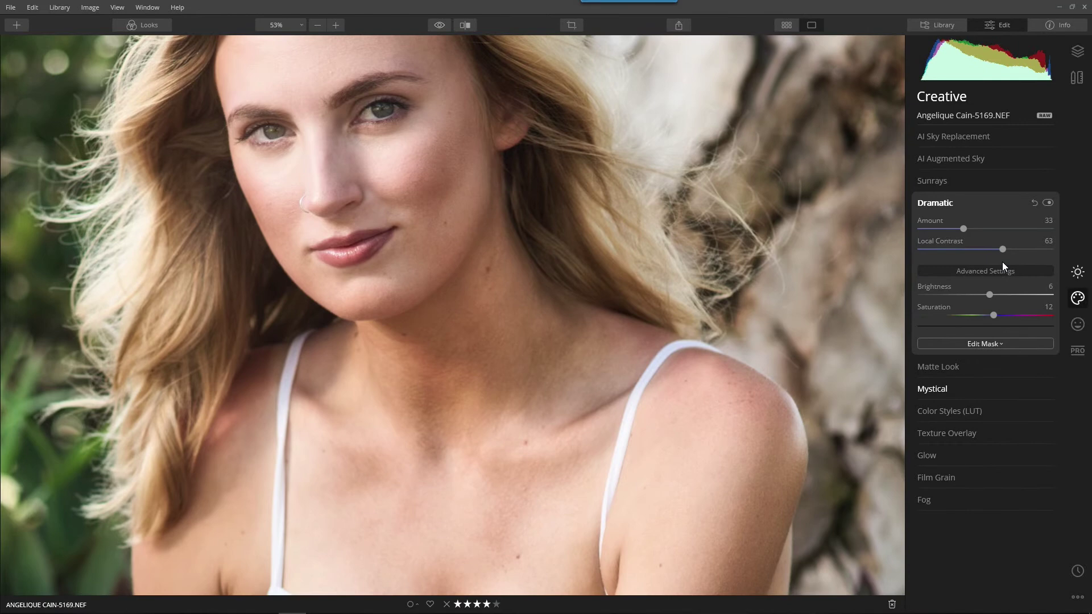
Step: Apply Denoise with Luminosity Denoise 51 and Color Denoise 33, and check its effect on the portrait
{"action": "left_click", "coordinate": [1079, 272]}
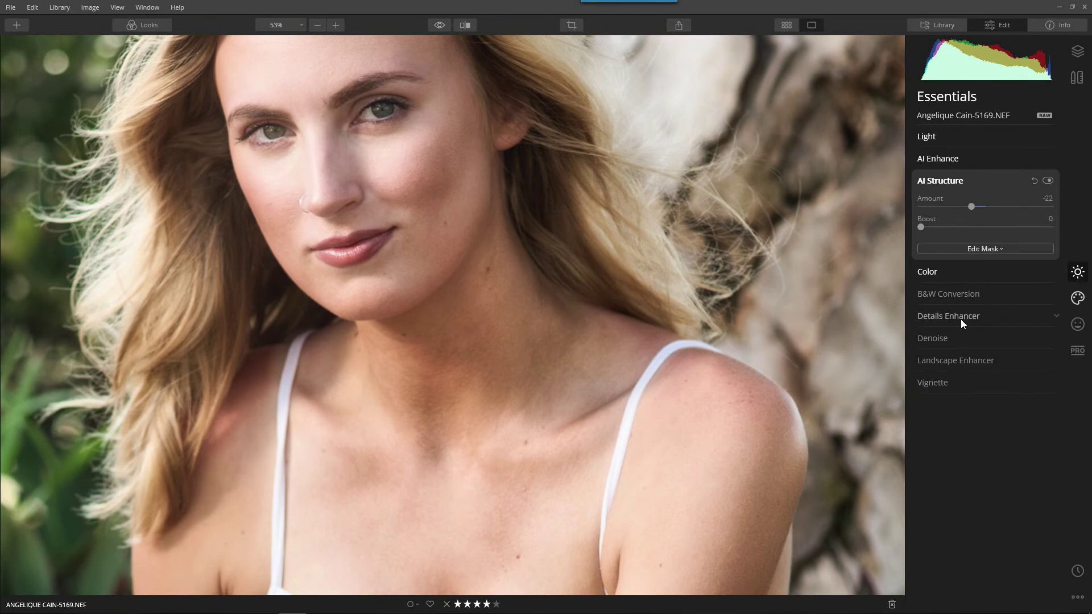
{"action": "left_click", "coordinate": [937, 344]}
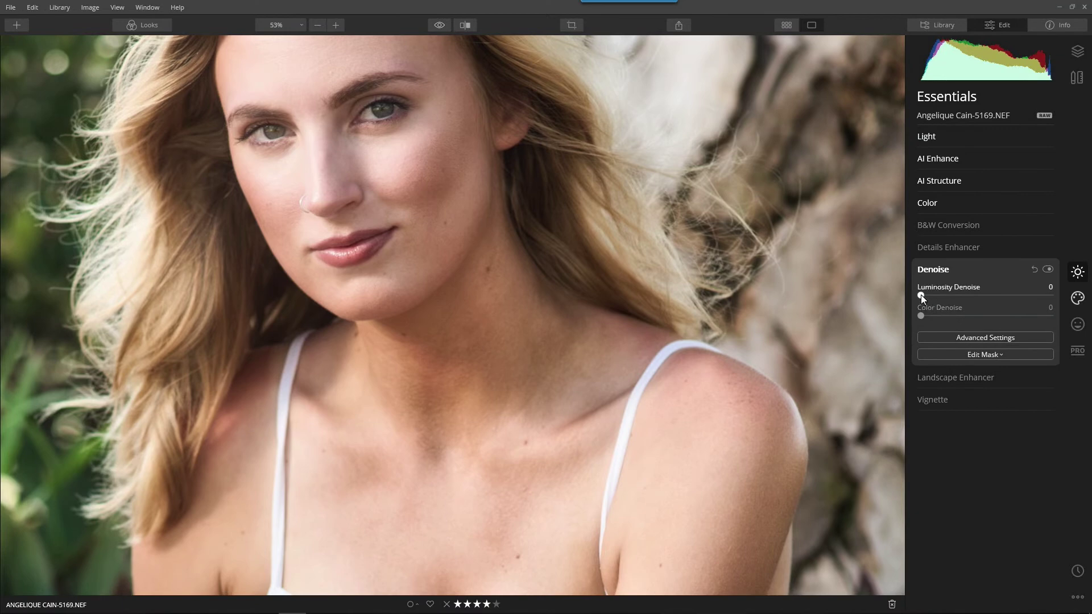
{"action": "left_click_drag", "start_coordinate": [921, 296], "coordinate": [987, 281]}
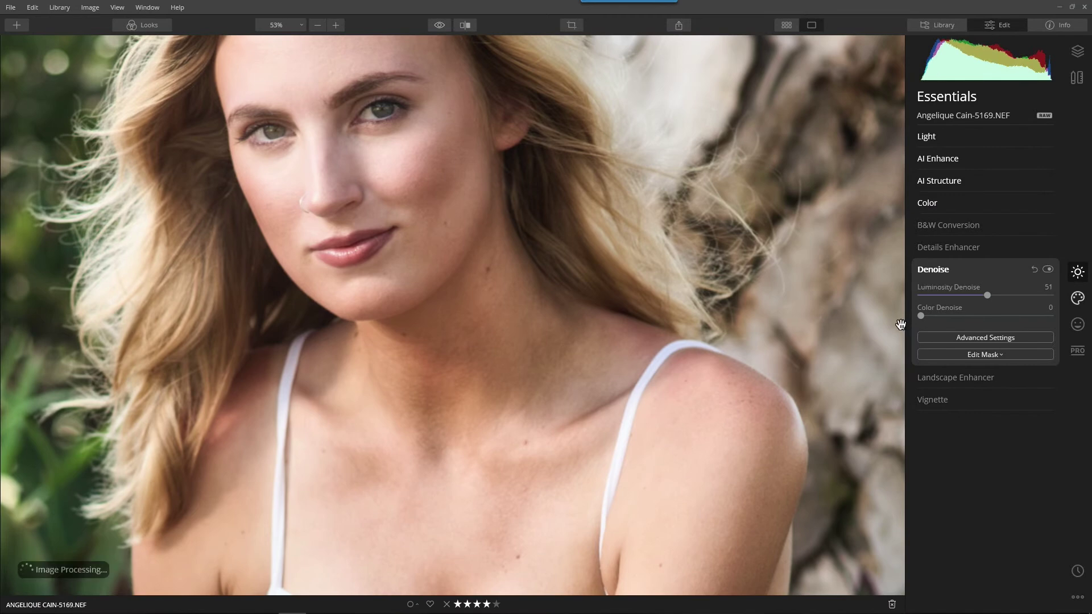
{"action": "left_click_drag", "start_coordinate": [923, 315], "coordinate": [964, 326]}
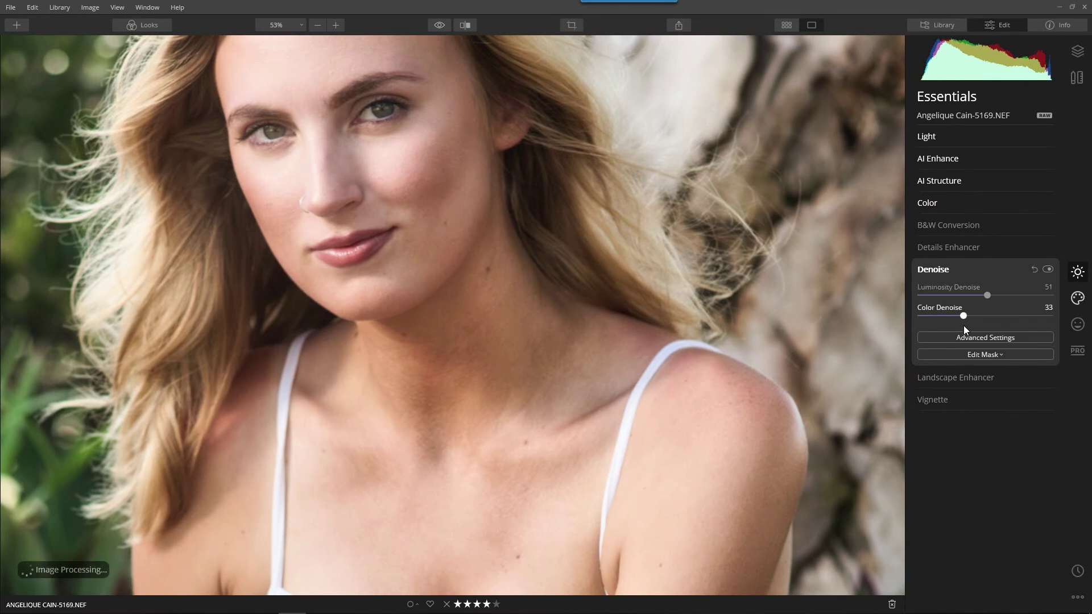
{"action": "left_click", "coordinate": [1049, 269]}
{"action": "left_click", "coordinate": [1049, 269]}
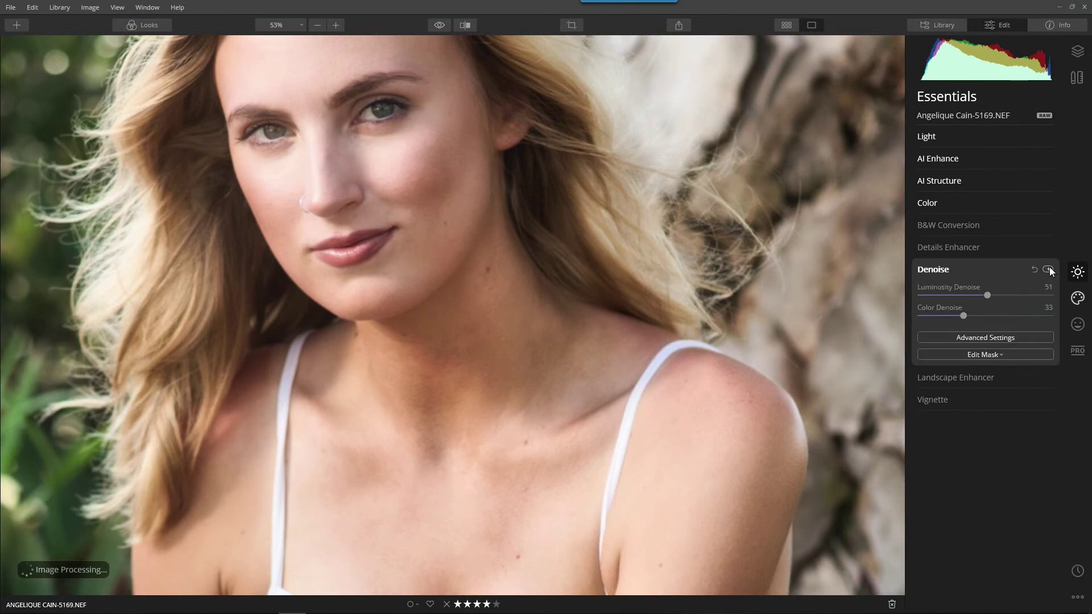
{"action": "left_click", "coordinate": [930, 274]}
{"action": "scroll", "coordinate": [427, 214], "scroll_direction": "down", "scroll_amount": 2}
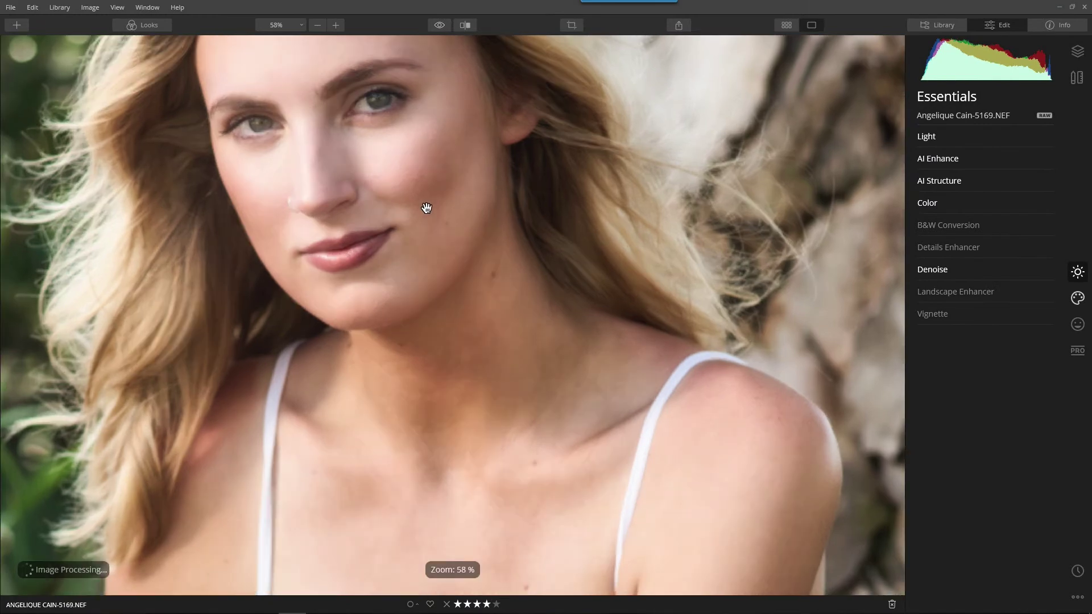
{"action": "scroll", "coordinate": [492, 217], "scroll_direction": "down", "scroll_amount": 4}
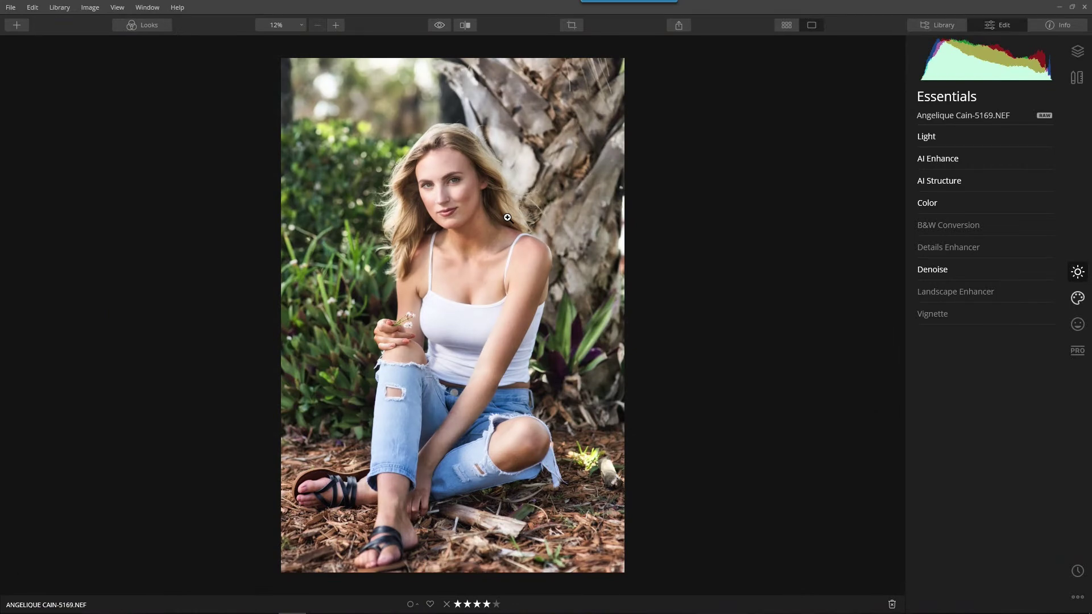
Step: Apply AI Skin Enhancer from the Portrait filters with Amount 42 and Shine Removal 20
{"action": "left_click", "coordinate": [1079, 327]}
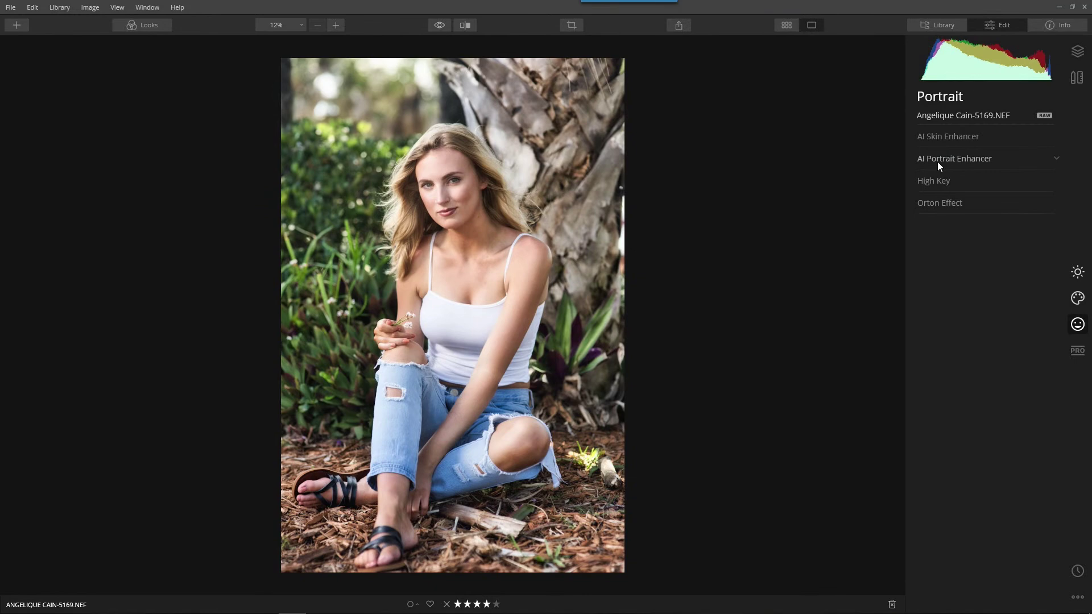
{"action": "left_click", "coordinate": [940, 139]}
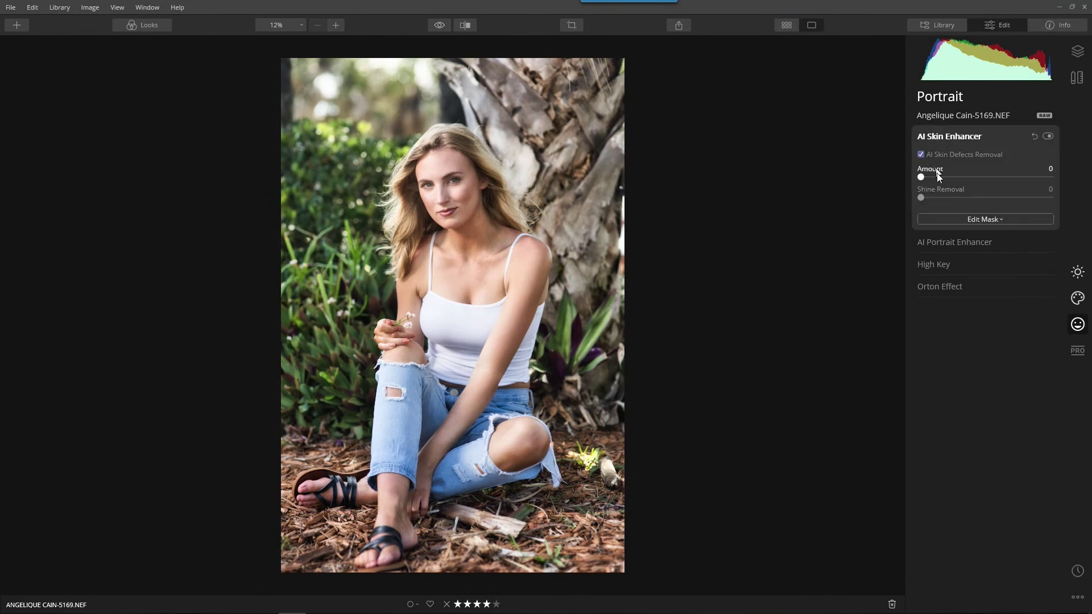
{"action": "left_click_drag", "start_coordinate": [932, 176], "coordinate": [975, 176]}
{"action": "left_click_drag", "start_coordinate": [921, 198], "coordinate": [944, 200]}
{"action": "left_click", "coordinate": [931, 136]}
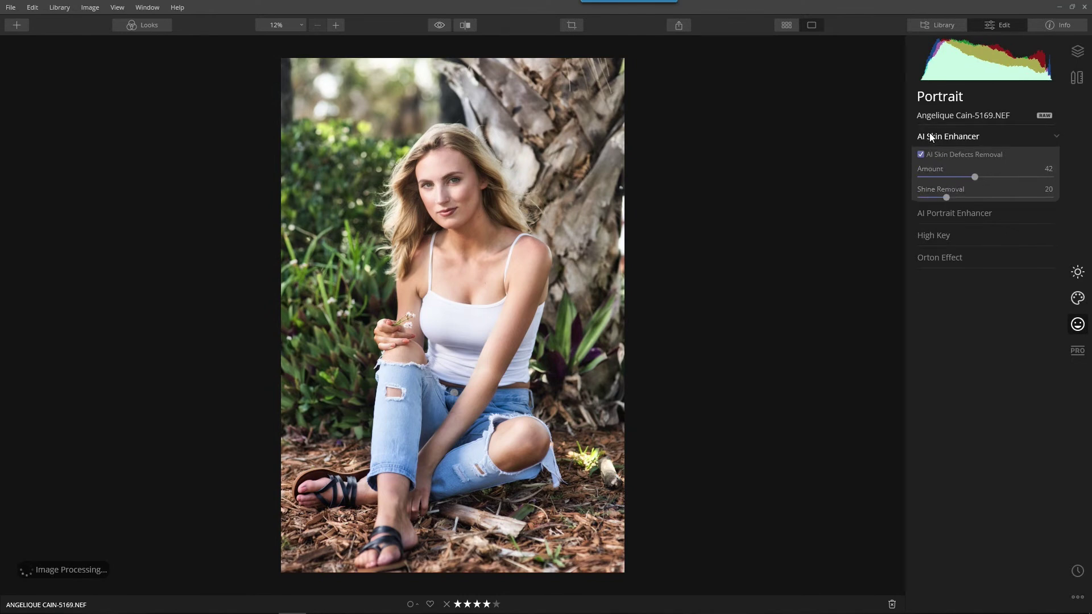
Step: In AI Portrait Enhancer, keep Face Light at 0 and set Eye Enhancer to 64 and Dark Circles Removal to 47
{"action": "left_click", "coordinate": [973, 159]}
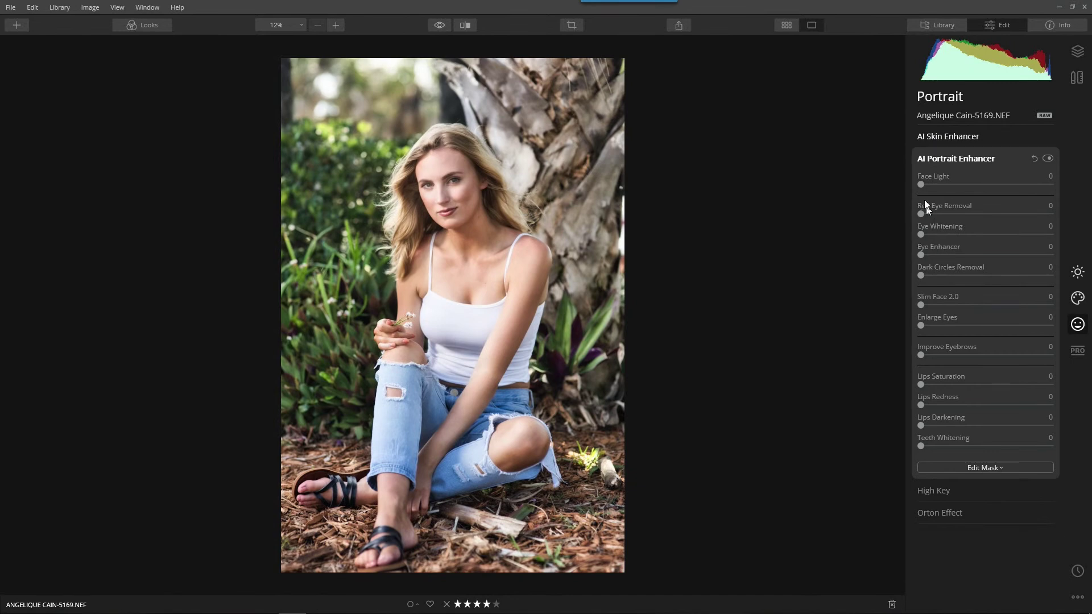
{"action": "left_click_drag", "start_coordinate": [943, 184], "coordinate": [858, 190]}
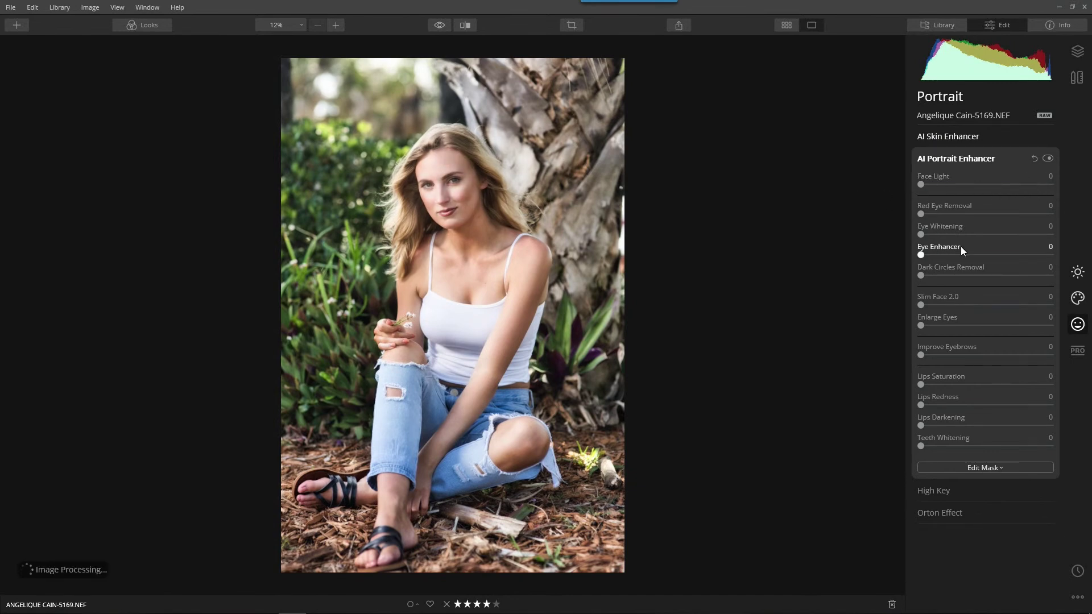
{"action": "left_click_drag", "start_coordinate": [921, 254], "coordinate": [1001, 256]}
{"action": "left_click", "coordinate": [924, 275]}
{"action": "left_click_drag", "start_coordinate": [924, 275], "coordinate": [982, 275]}
Step: Set Improve Eyebrows to 10, Lips Redness 1, Lips Darkening 17 and Teeth Whitening 4, and compare the face with the original
{"action": "scroll", "coordinate": [441, 166], "scroll_direction": "up", "scroll_amount": 1}
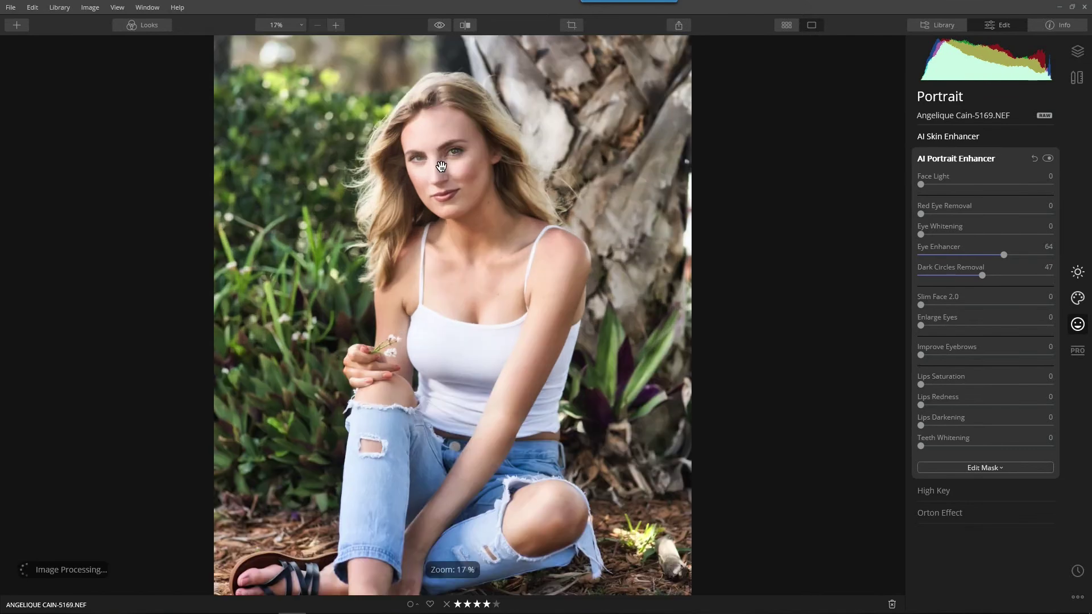
{"action": "scroll", "coordinate": [441, 166], "scroll_direction": "up", "scroll_amount": 4}
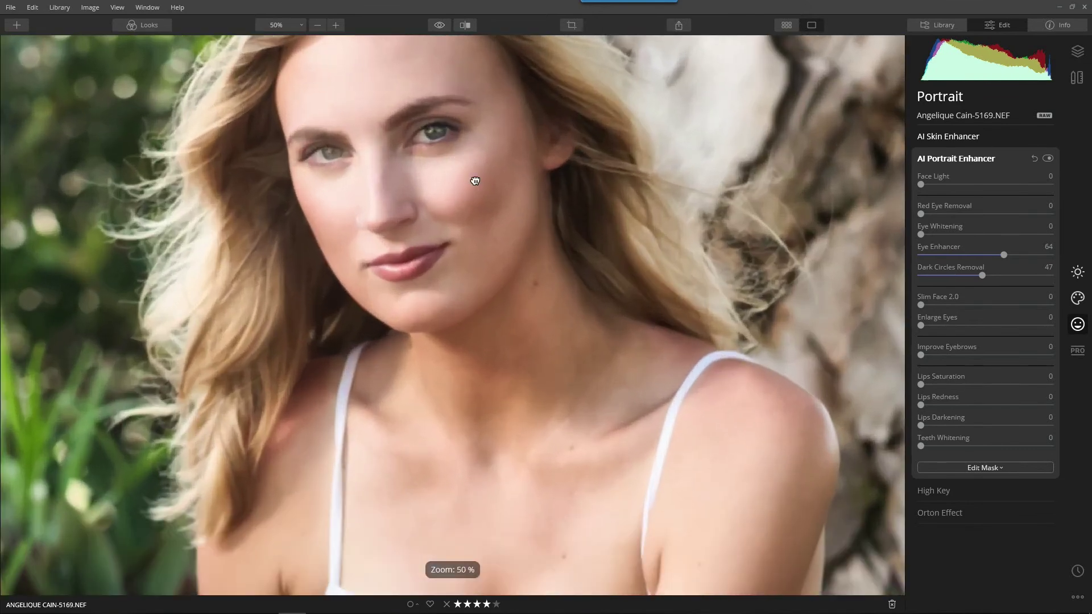
{"action": "left_click_drag", "start_coordinate": [475, 180], "coordinate": [471, 298]}
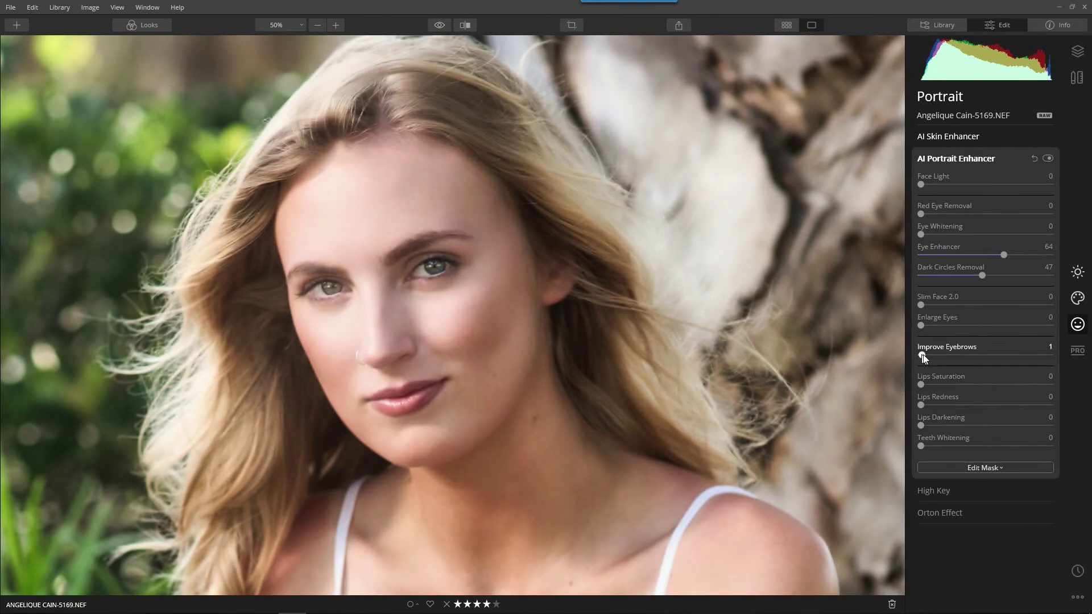
{"action": "left_click_drag", "start_coordinate": [921, 355], "coordinate": [934, 355]}
{"action": "left_click_drag", "start_coordinate": [921, 426], "coordinate": [940, 426]}
{"action": "left_click", "coordinate": [922, 407]}
{"action": "left_click", "coordinate": [924, 446]}
{"action": "left_click", "coordinate": [439, 27]}
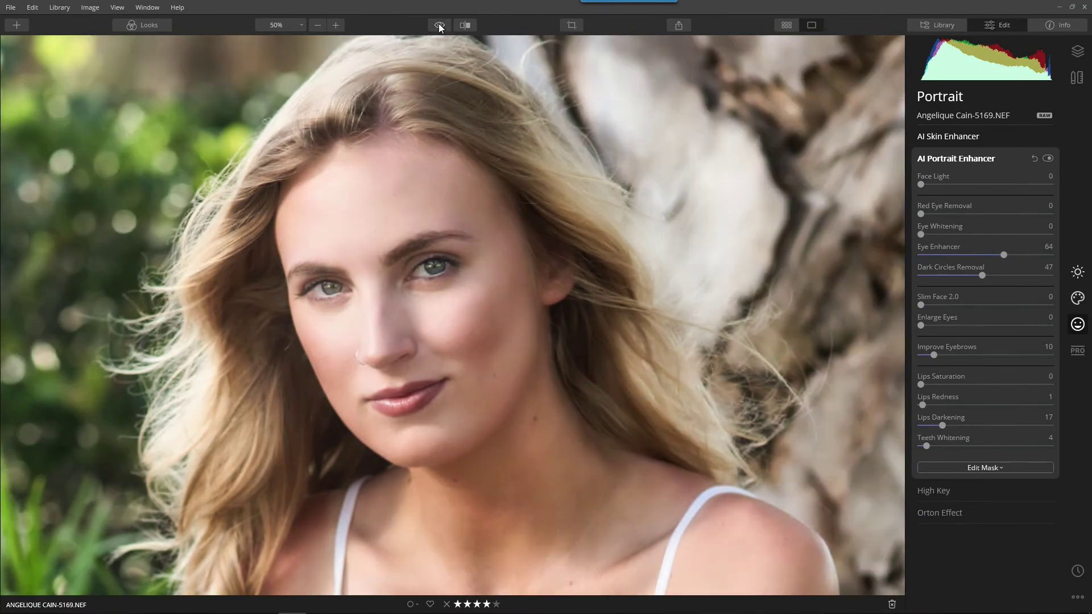
{"action": "left_click", "coordinate": [439, 26]}
{"action": "scroll", "coordinate": [616, 188], "scroll_direction": "down", "scroll_amount": 5}
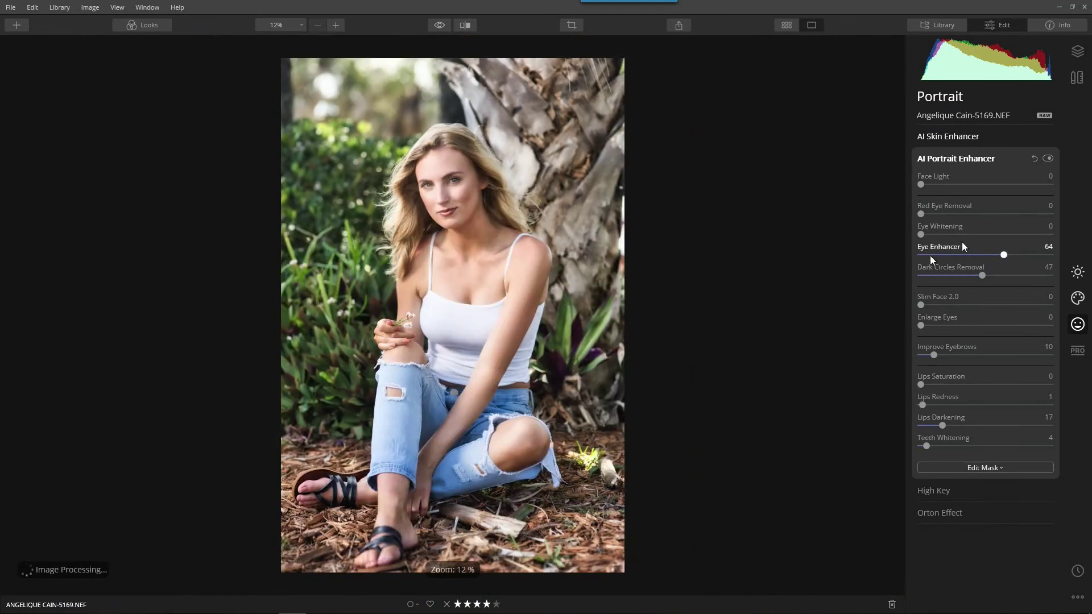
{"action": "left_click", "coordinate": [946, 159]}
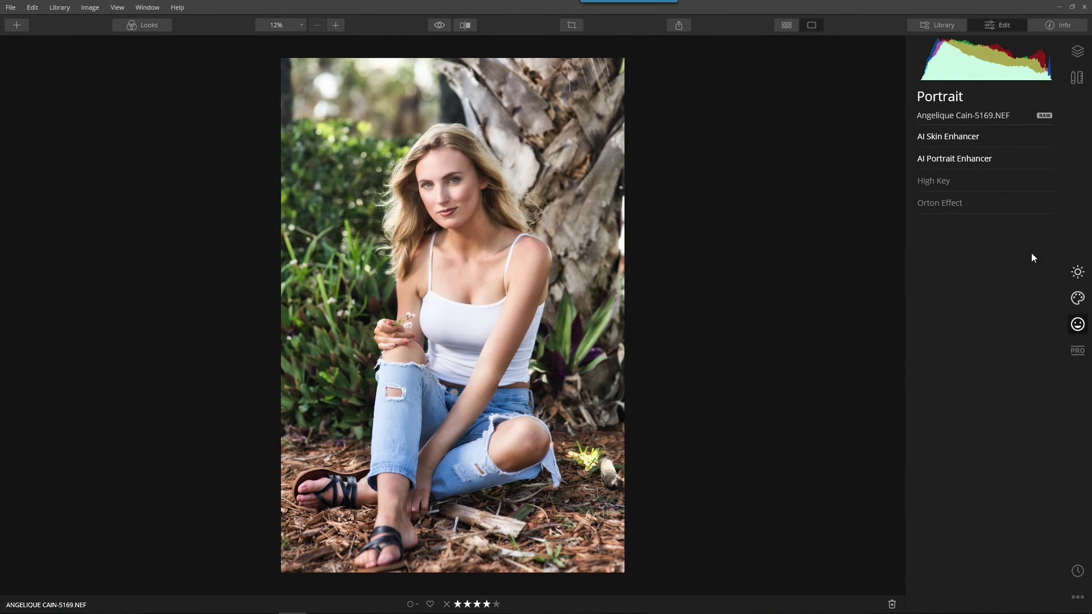
Step: Center a vignette on the woman's face as its subject, with Amount -58 and Size 39
{"action": "left_click", "coordinate": [1076, 272]}
{"action": "left_click", "coordinate": [937, 317]}
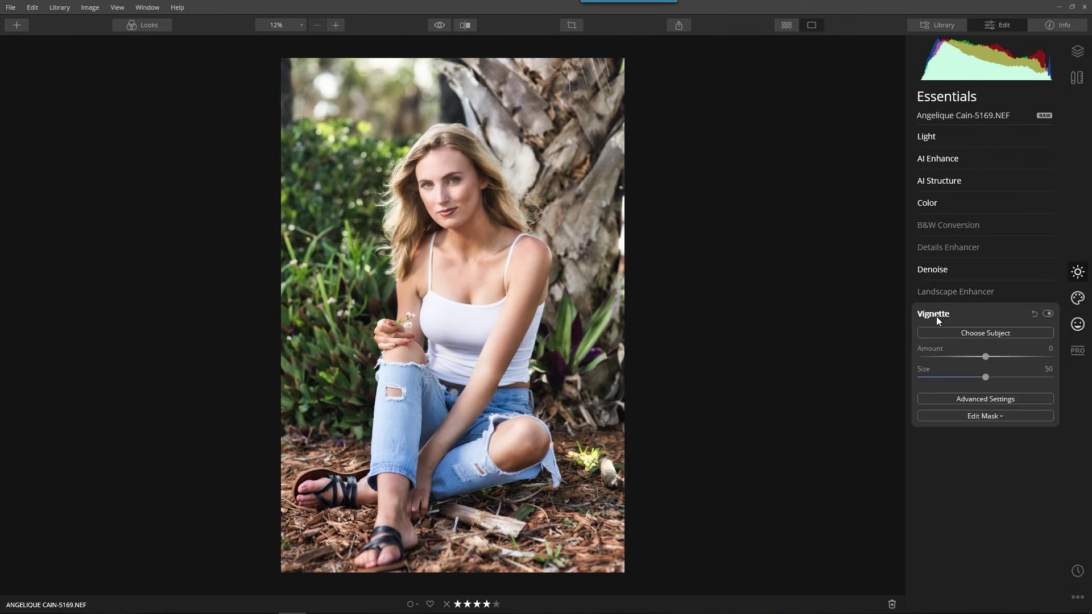
{"action": "left_click", "coordinate": [996, 333]}
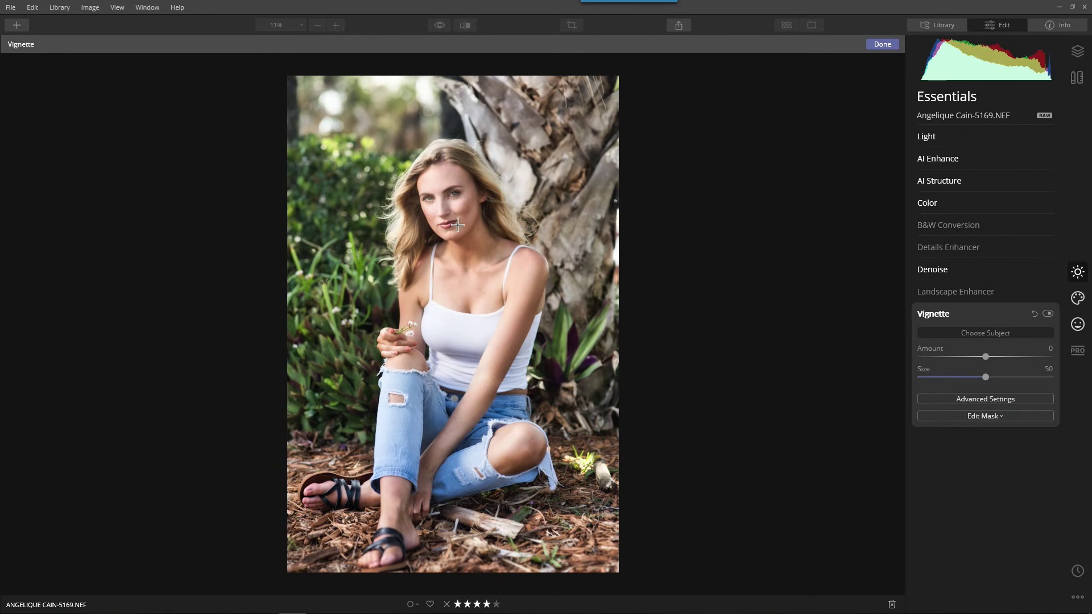
{"action": "left_click_drag", "start_coordinate": [985, 357], "coordinate": [948, 356]}
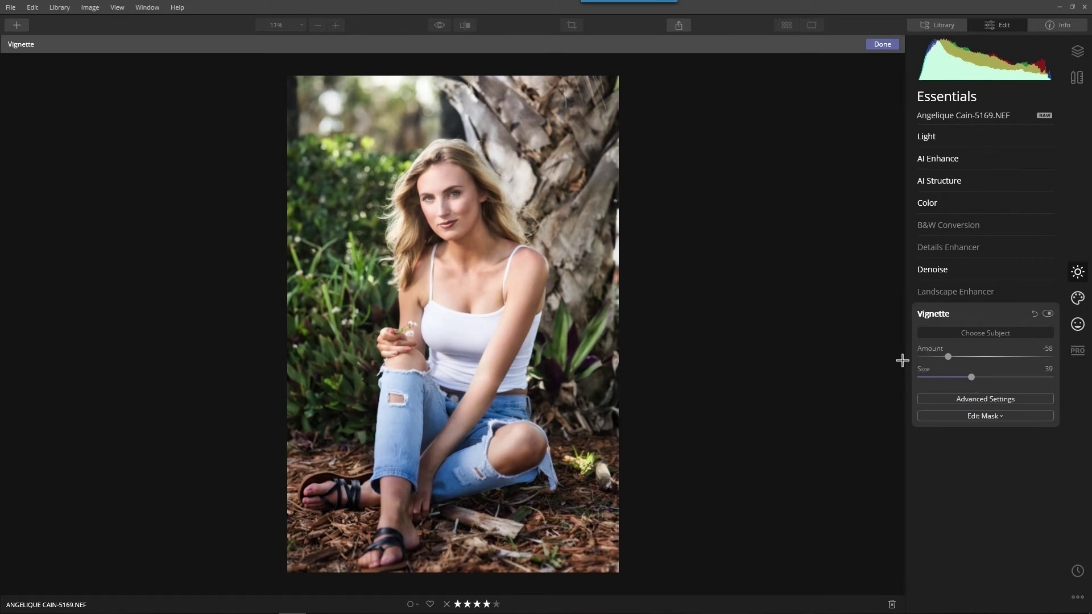
Step: Compare the portrait with the vignette off and on, leave it enabled, and finish the subject placement
{"action": "left_click", "coordinate": [1048, 315]}
{"action": "left_click", "coordinate": [1048, 314]}
{"action": "left_click", "coordinate": [1048, 315]}
{"action": "left_click", "coordinate": [1048, 315]}
{"action": "left_click", "coordinate": [883, 44]}
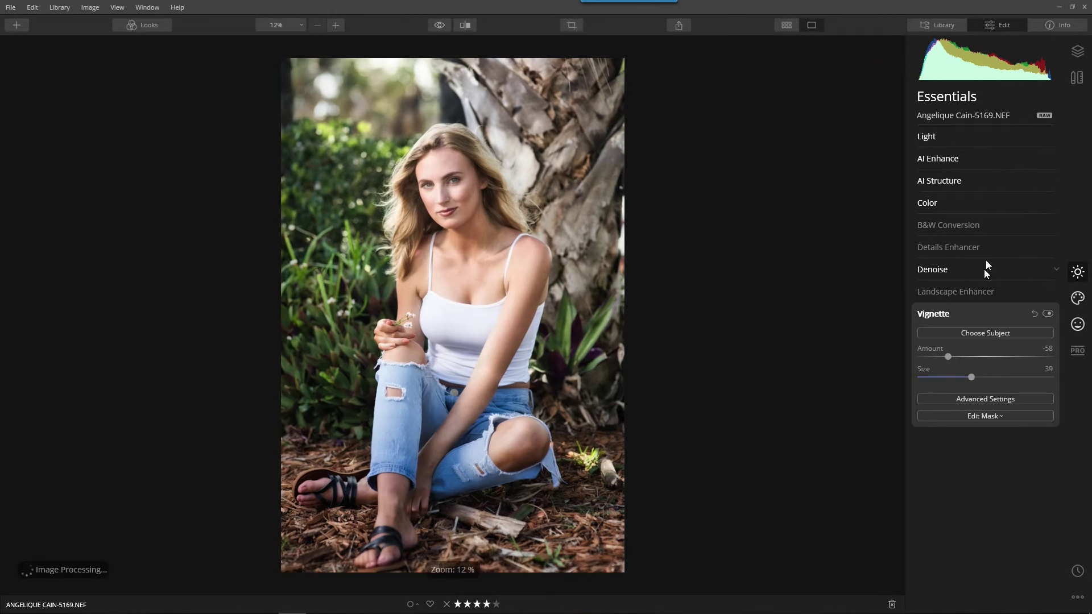
{"action": "left_click", "coordinate": [942, 319]}
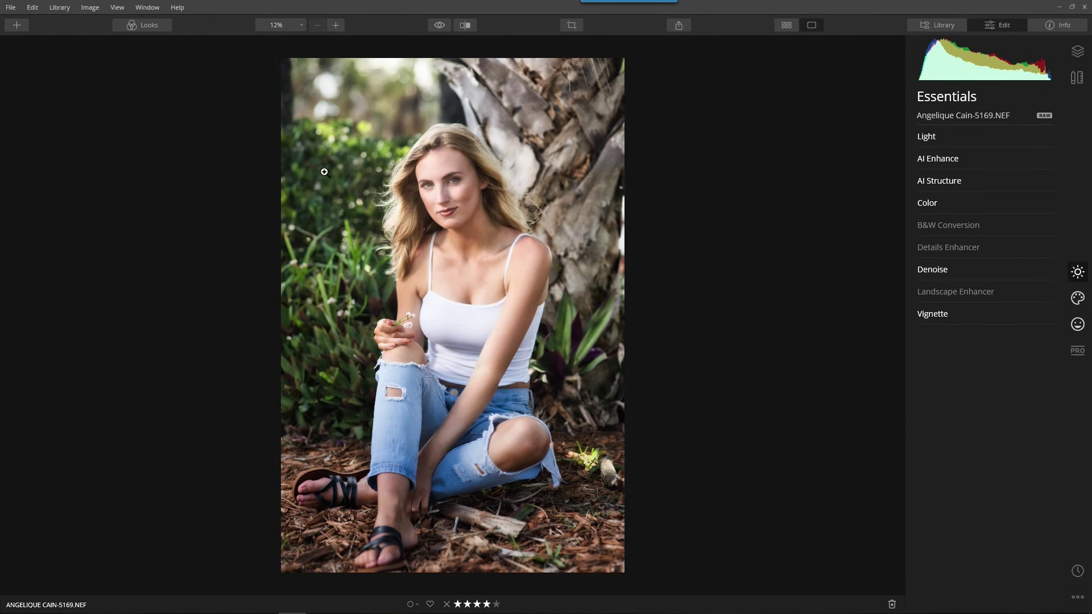
Step: Save the current adjustments as a new Luminar Look named with the model's first name followed by "Beauty"
{"action": "left_click", "coordinate": [140, 22]}
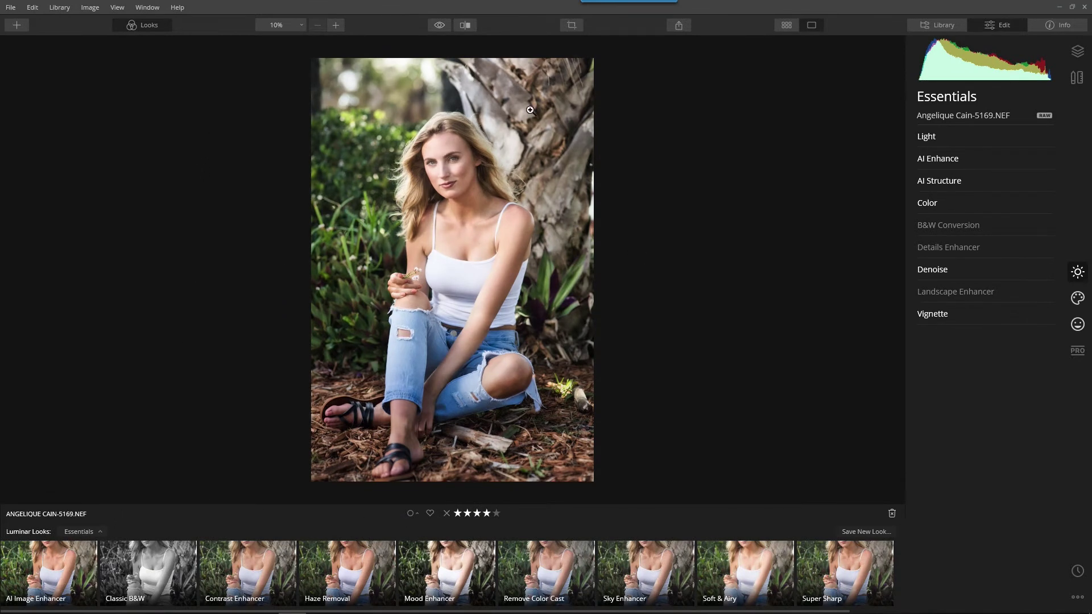
{"action": "left_click", "coordinate": [143, 23]}
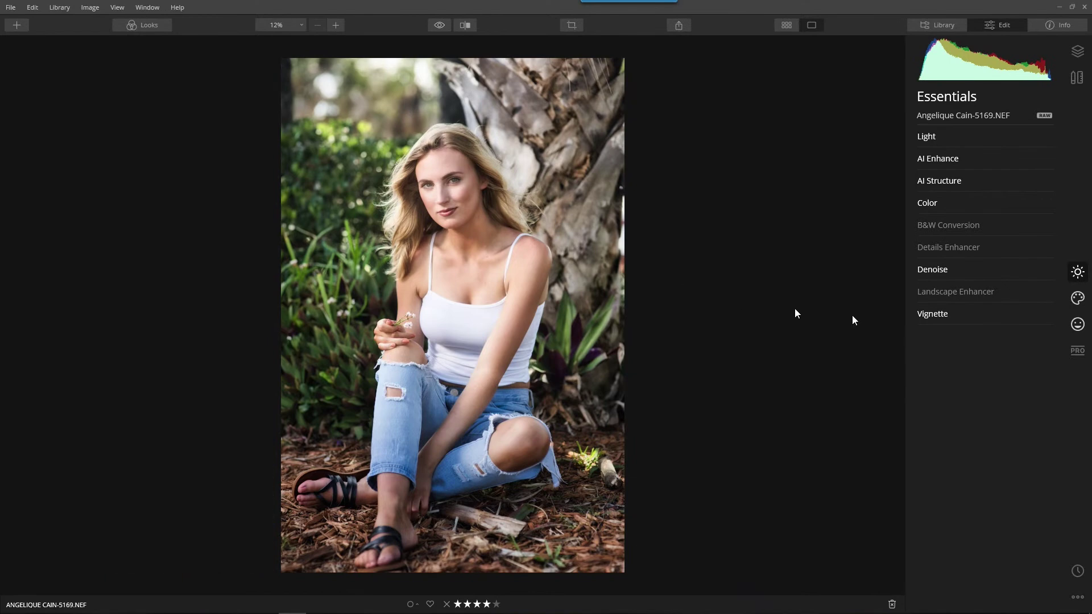
{"action": "left_click", "coordinate": [129, 24]}
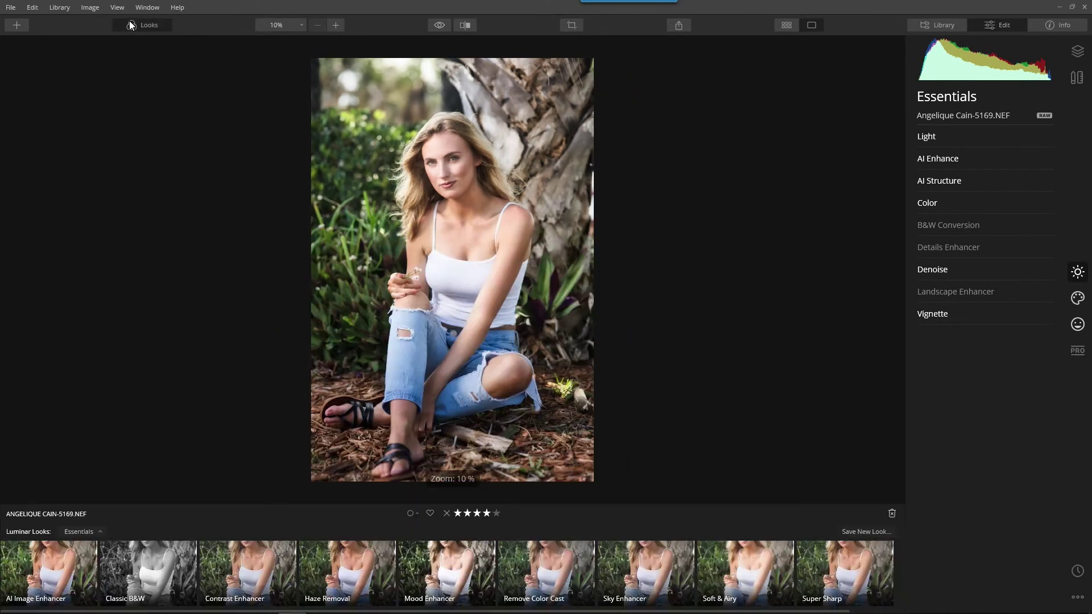
{"action": "left_click", "coordinate": [843, 533]}
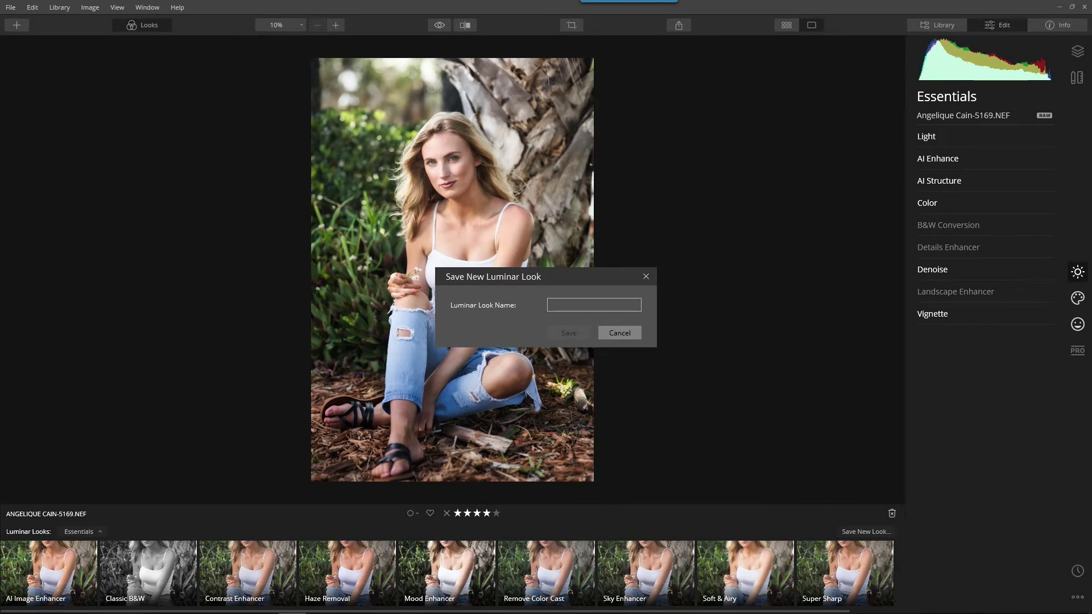
{"action": "type", "text": "Angeliqu"}
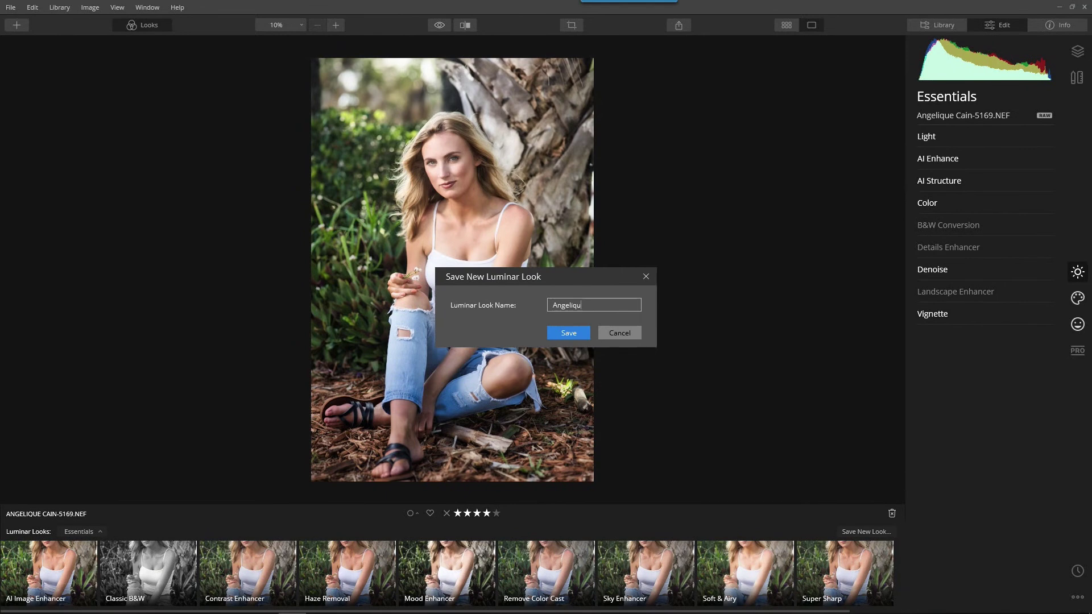
{"action": "type", "text": "e Beauty"}
{"action": "left_click", "coordinate": [576, 329]}
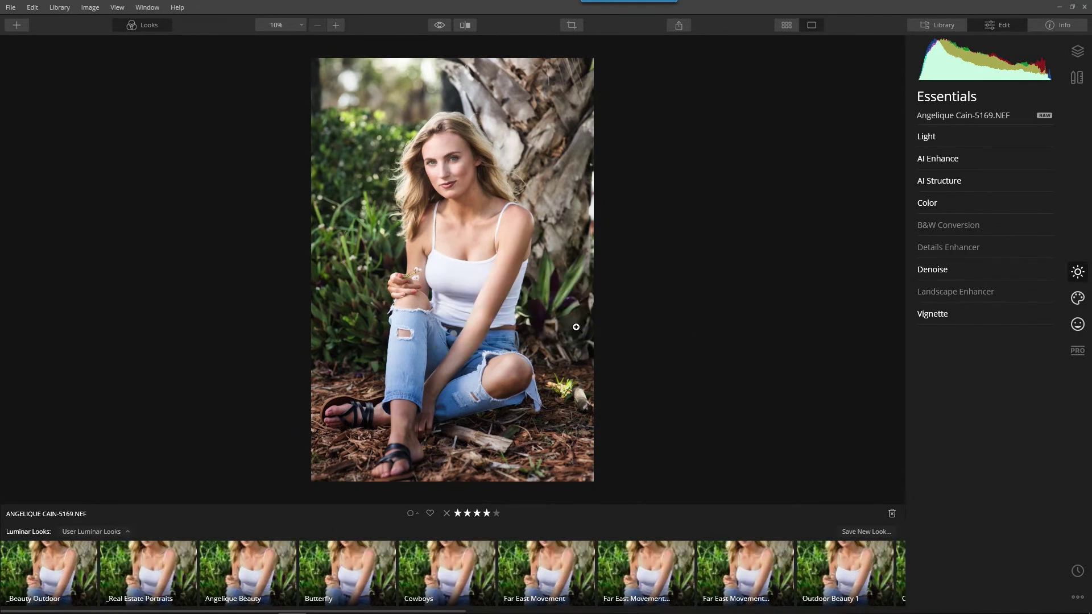
Step: Show the newly saved Look's file in its folder, and close the folder window after viewing it
{"action": "left_click", "coordinate": [268, 565]}
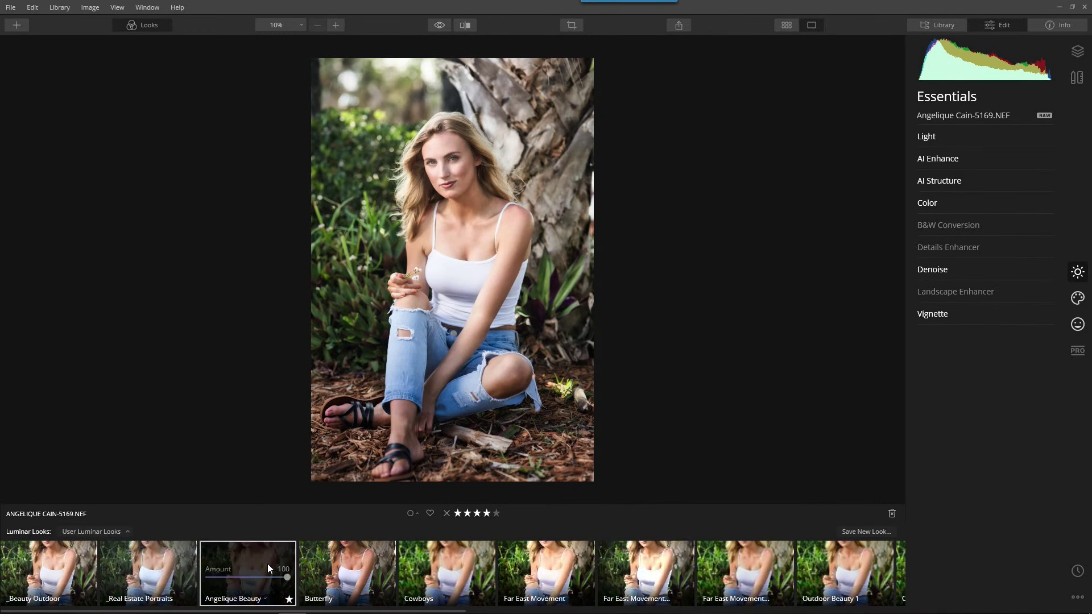
{"action": "right_click", "coordinate": [268, 564]}
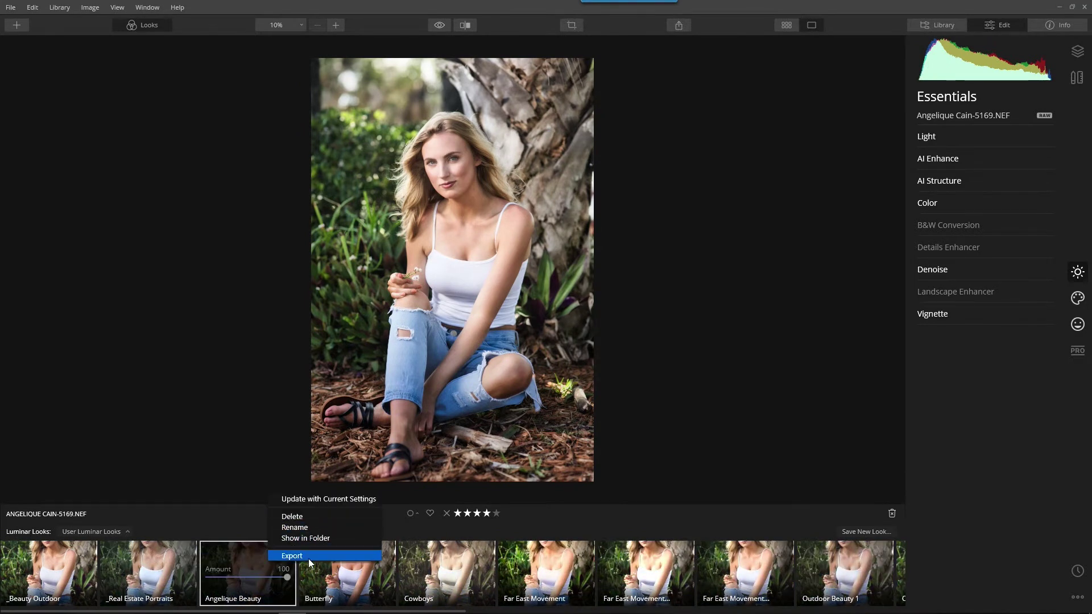
{"action": "left_click", "coordinate": [343, 538]}
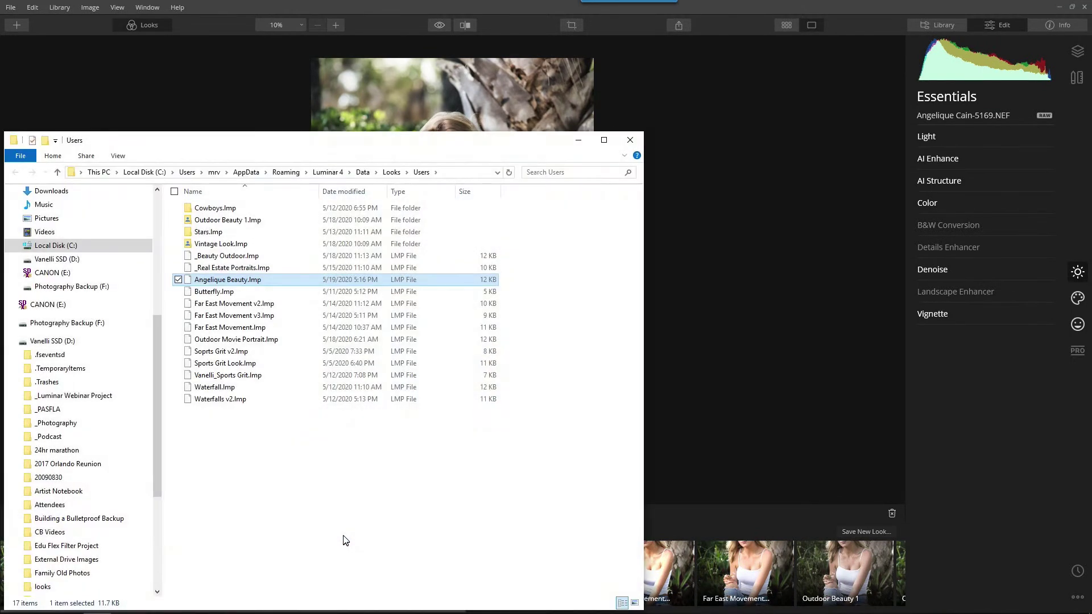
{"action": "left_click_drag", "start_coordinate": [331, 151], "coordinate": [492, 97]}
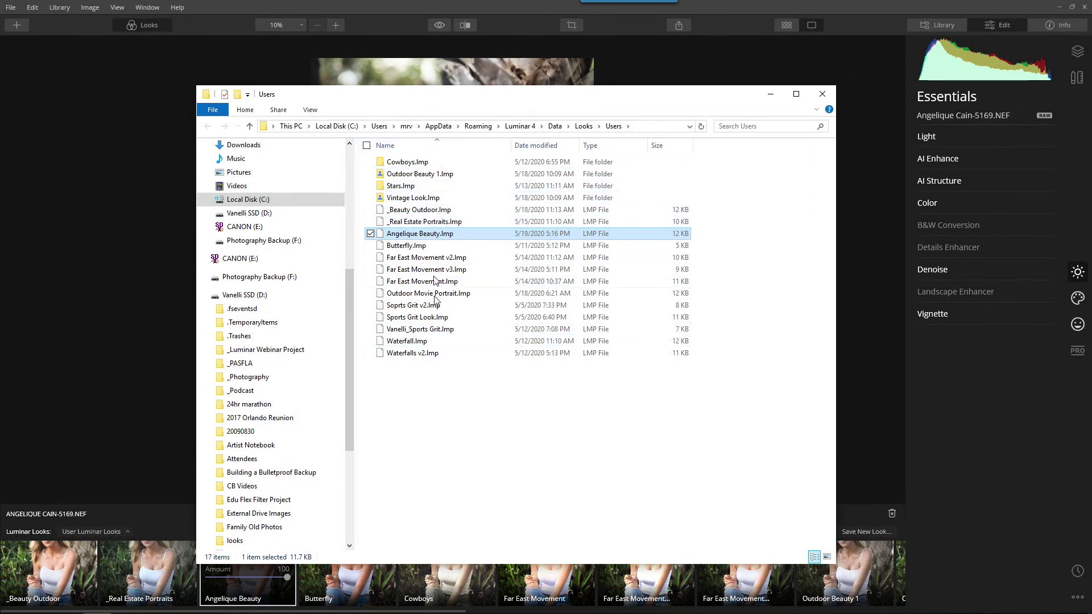
{"action": "left_click", "coordinate": [822, 94]}
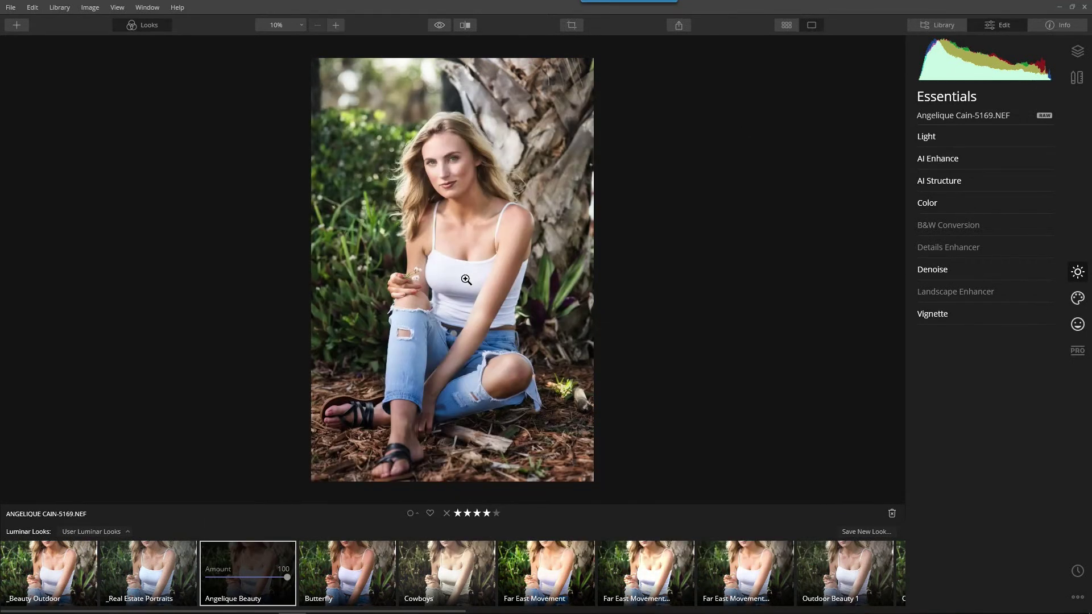
Step: Return to the Single Image Edits gallery and reopen the outdoor portrait with the Looks strip hidden
{"action": "key", "text": "g"}
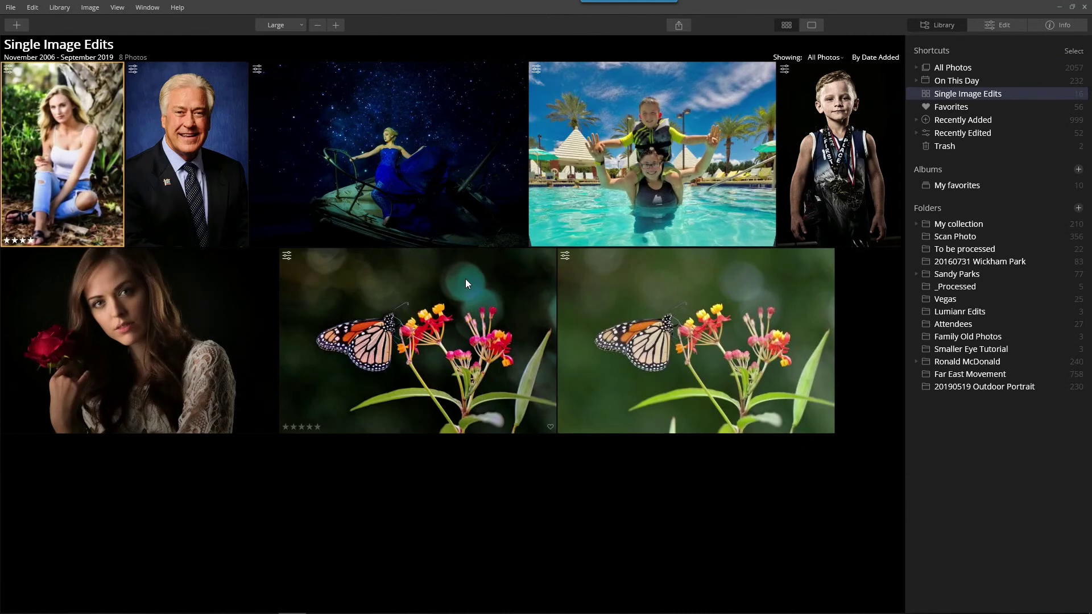
{"action": "double_click", "coordinate": [76, 134]}
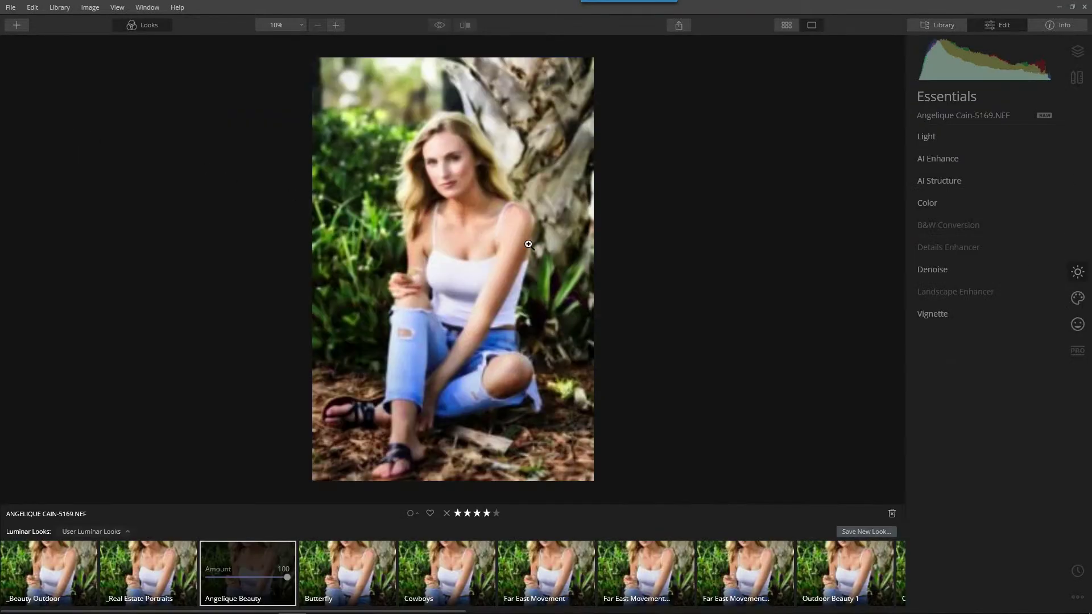
{"action": "left_click", "coordinate": [140, 24]}
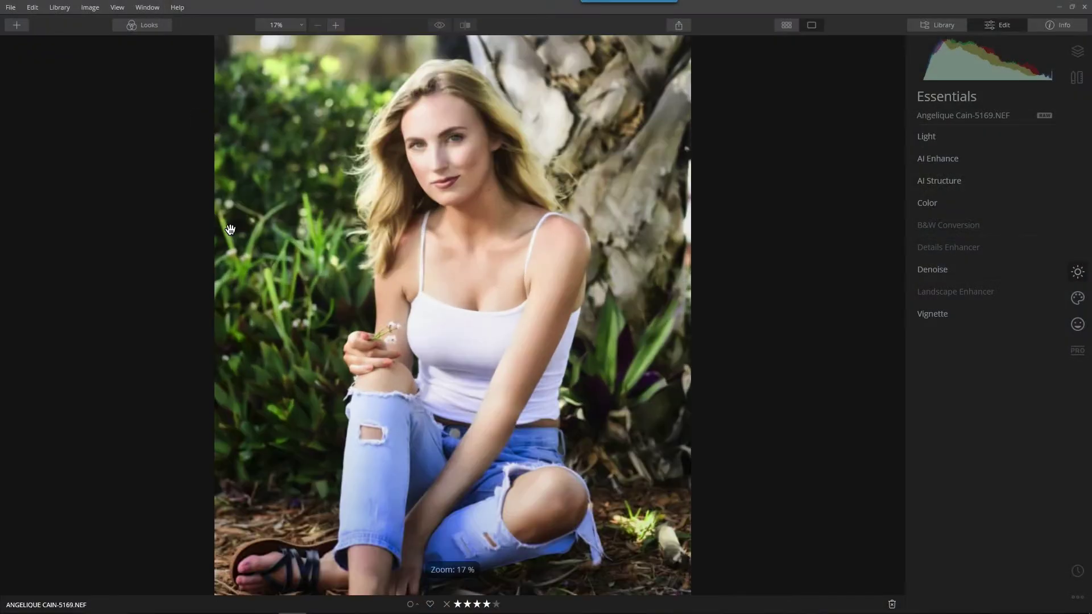
{"action": "key", "text": "g"}
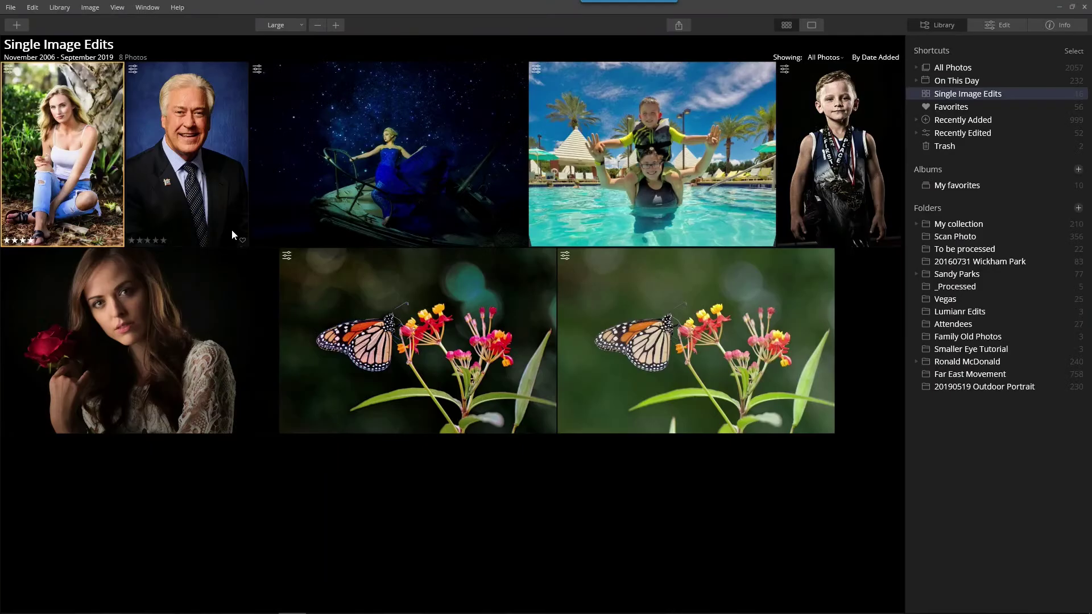
{"action": "double_click", "coordinate": [60, 109]}
Step: Try the Vintage Look from the User Luminar Looks on the portrait, and undo it
{"action": "left_click", "coordinate": [150, 28]}
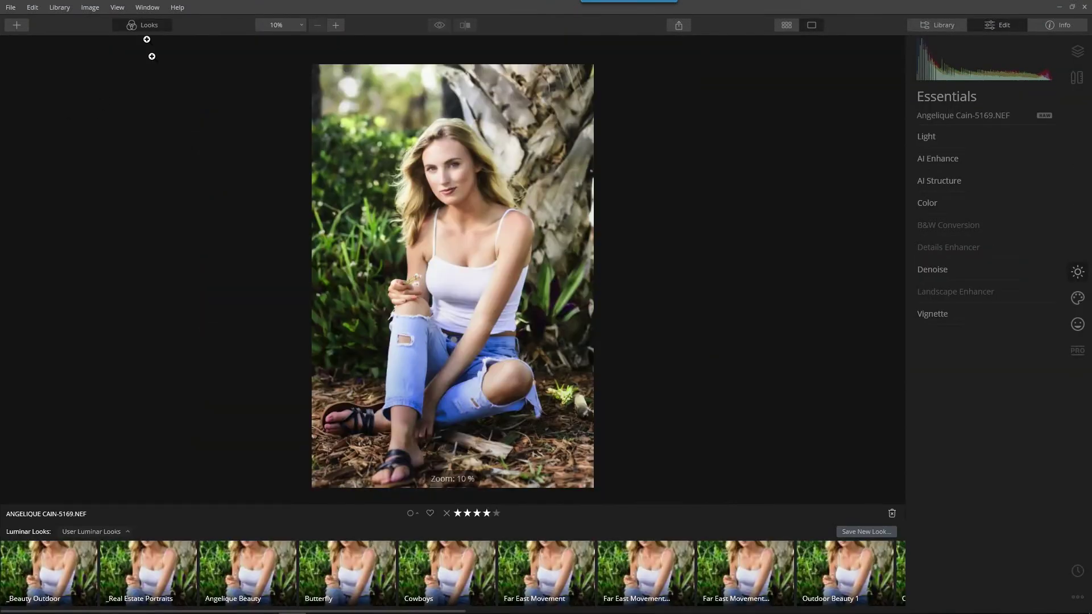
{"action": "scroll", "coordinate": [698, 555], "scroll_direction": "down", "scroll_amount": 5}
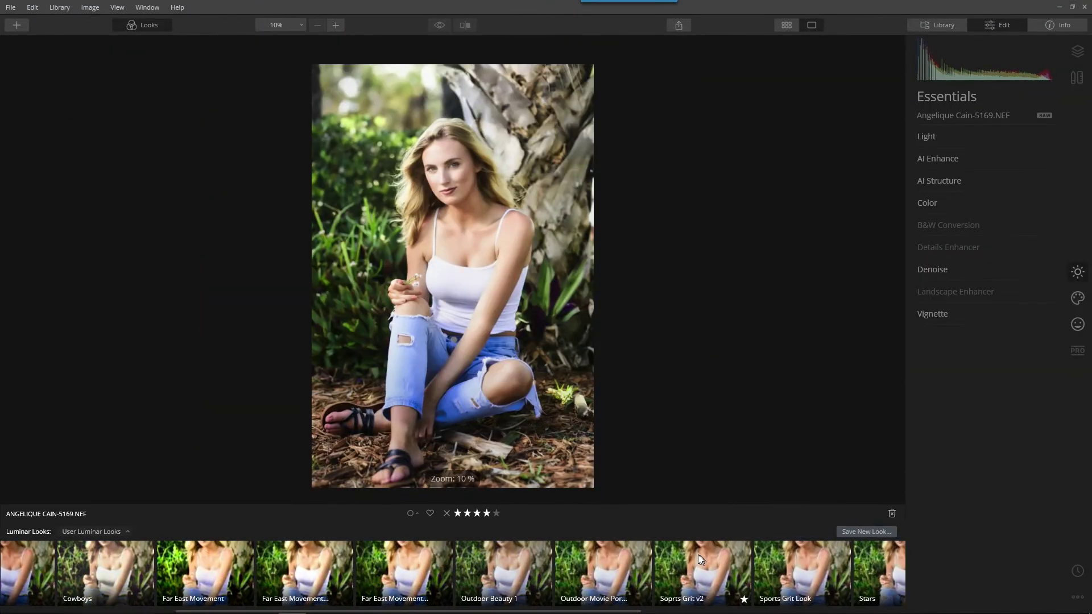
{"action": "scroll", "coordinate": [698, 555], "scroll_direction": "down", "scroll_amount": 5}
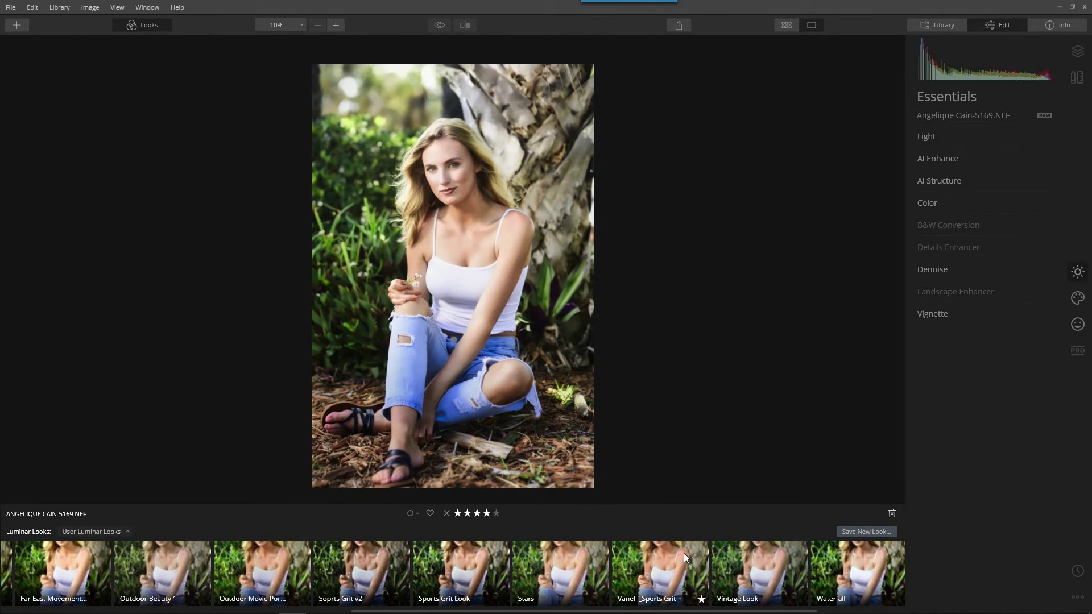
{"action": "scroll", "coordinate": [722, 546], "scroll_direction": "down", "scroll_amount": 1}
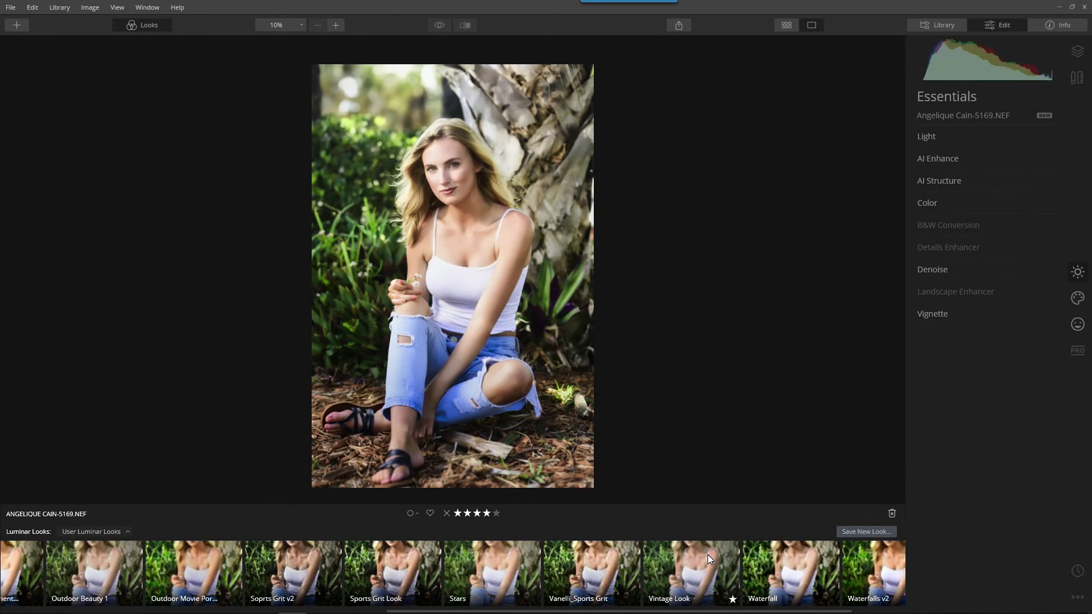
{"action": "left_click", "coordinate": [707, 555]}
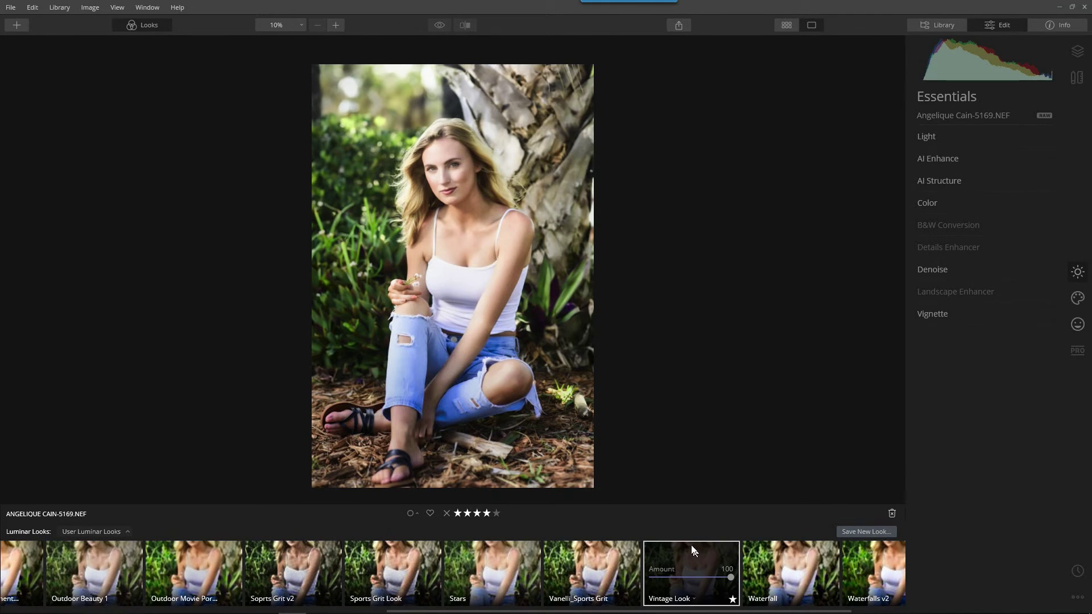
{"action": "scroll", "coordinate": [695, 551], "scroll_direction": "down", "scroll_amount": 2}
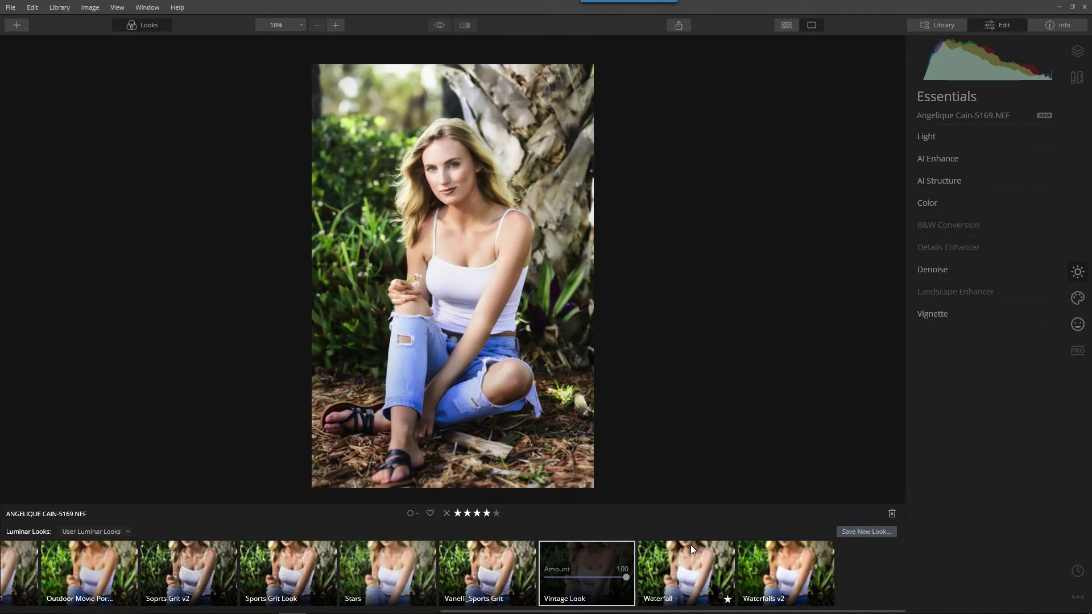
{"action": "key", "text": "ctrl+z"}
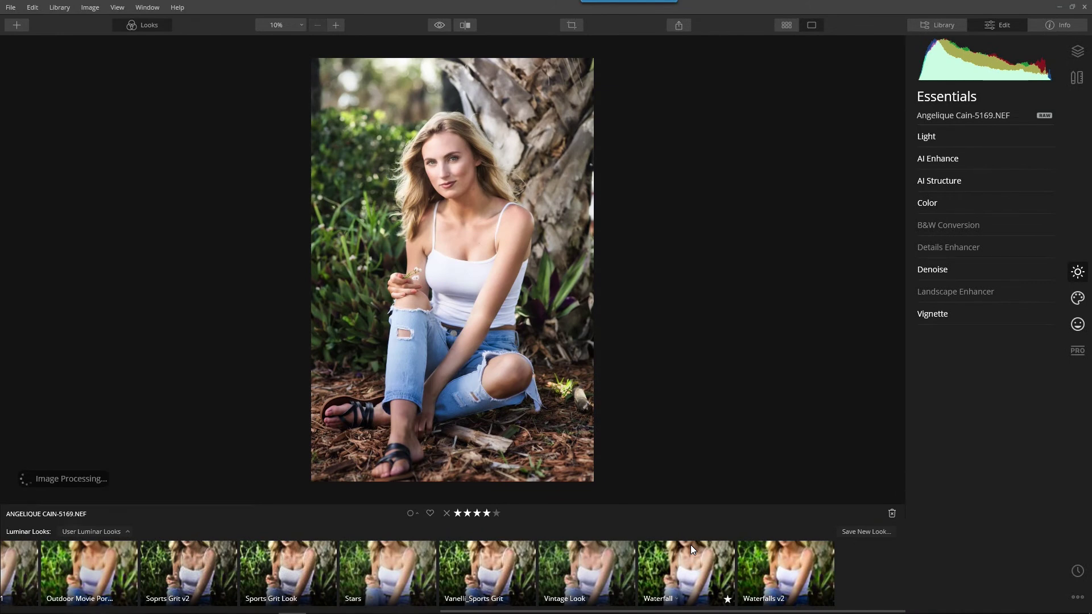
Step: Apply the Vintage Look to the portrait at Amount 100, and compare it with the original photo
{"action": "mouse_move", "coordinate": [605, 563]}
{"action": "left_click", "coordinate": [586, 562]}
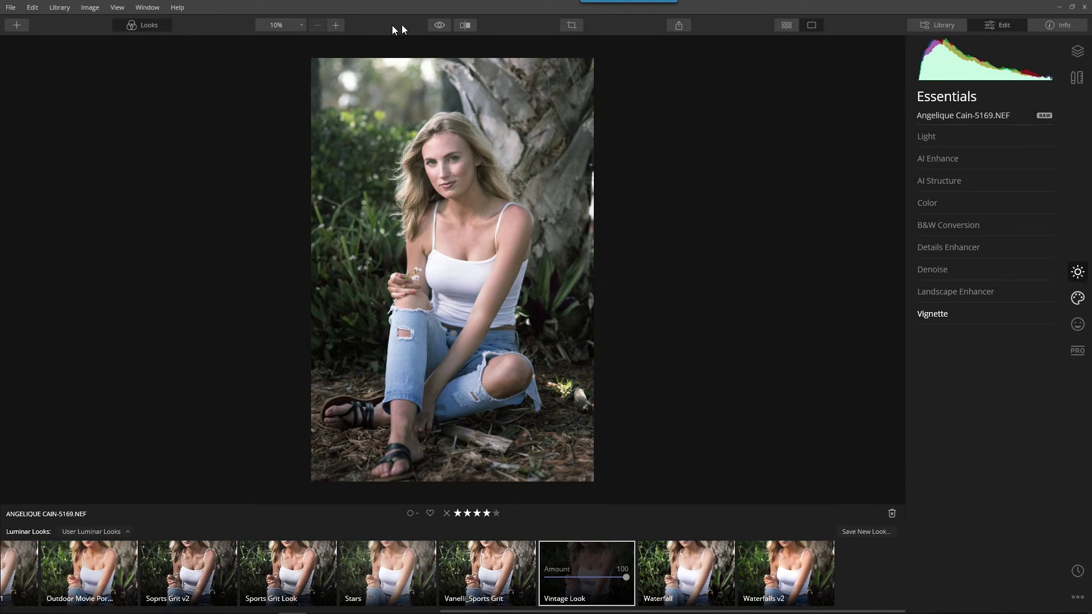
{"action": "left_click_drag", "start_coordinate": [436, 23], "coordinate": [436, 23]}
Step: Revert the portrait's edit history to the most recent "Vignette: Enabled" state, before the Vintage Look
{"action": "left_click", "coordinate": [1078, 571]}
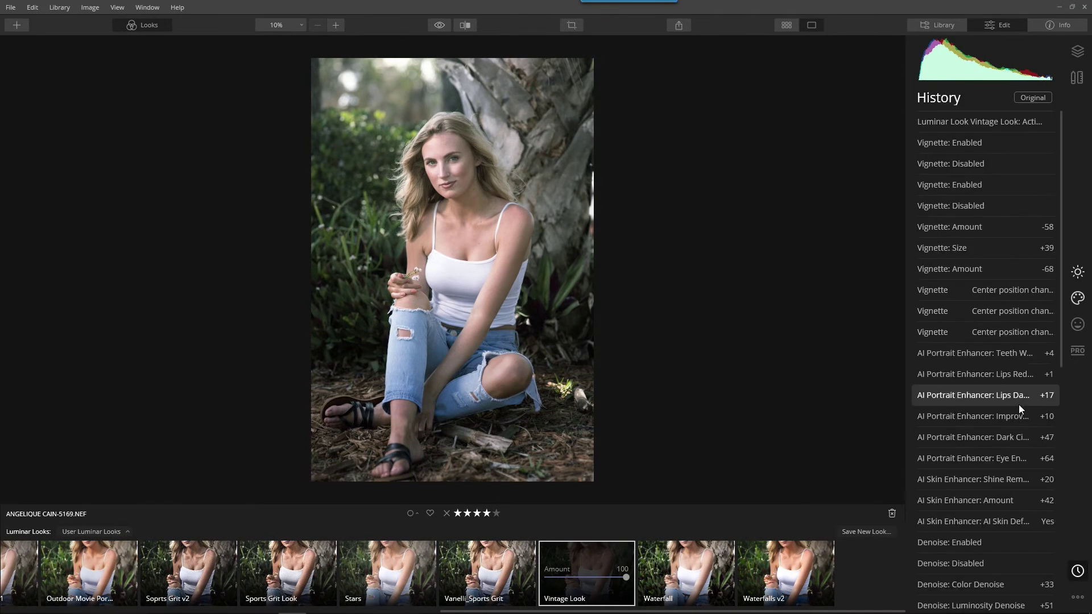
{"action": "left_click", "coordinate": [987, 144]}
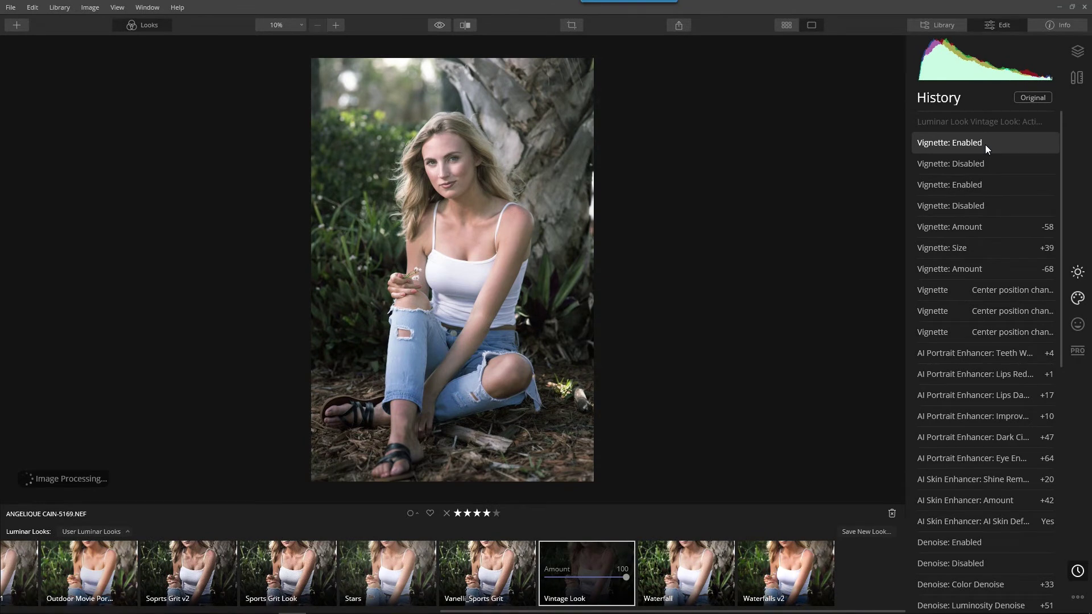